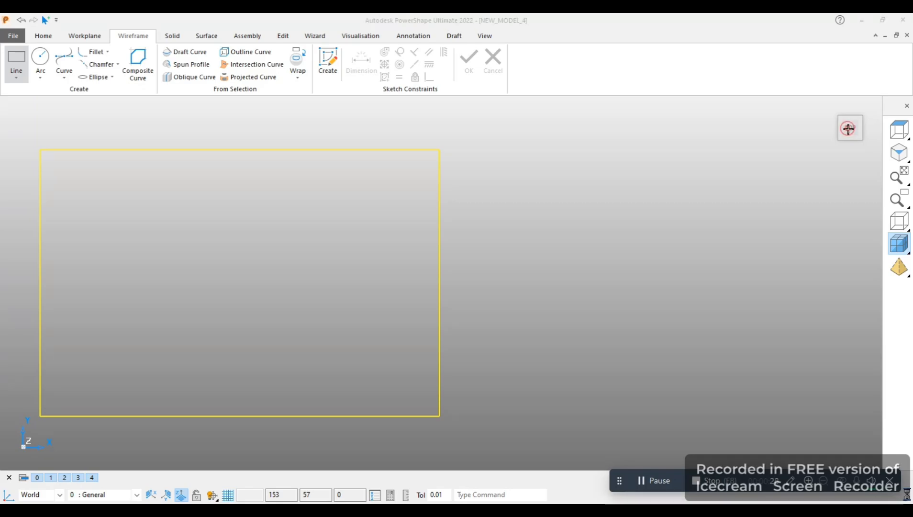
Step: Create a composite curve from the large rectangle's four lines in the top view
key("ctrl+5")
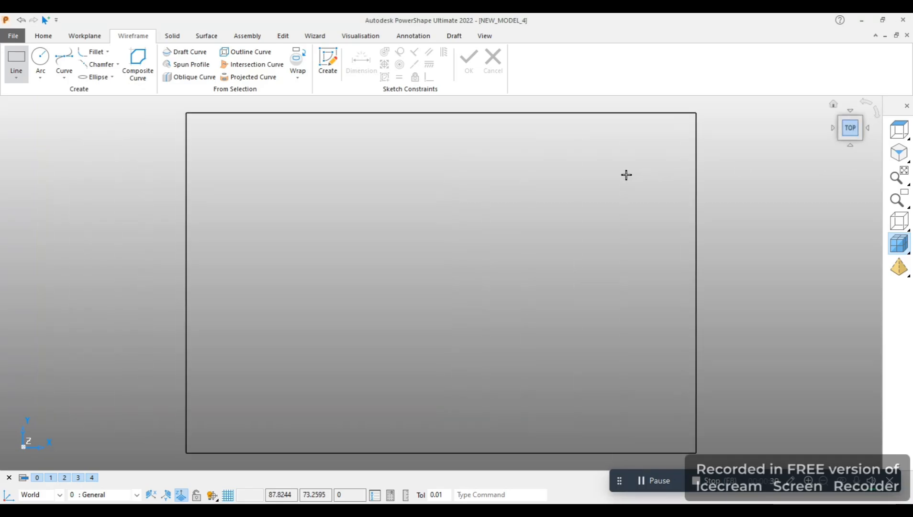
key("Escape")
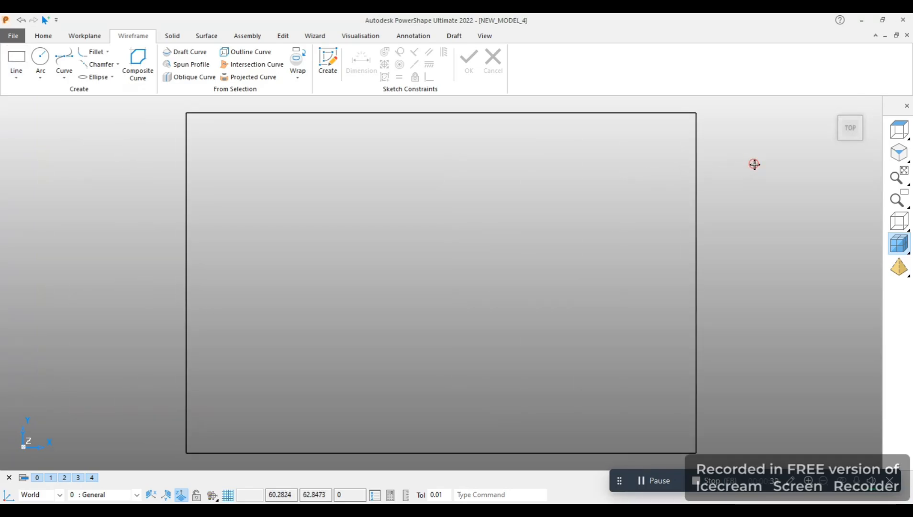
left_click(138, 62)
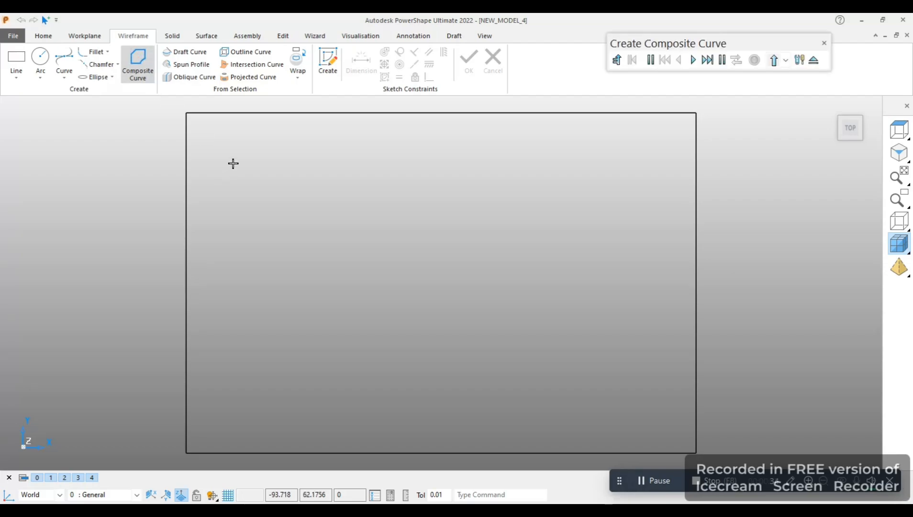
left_click(258, 113)
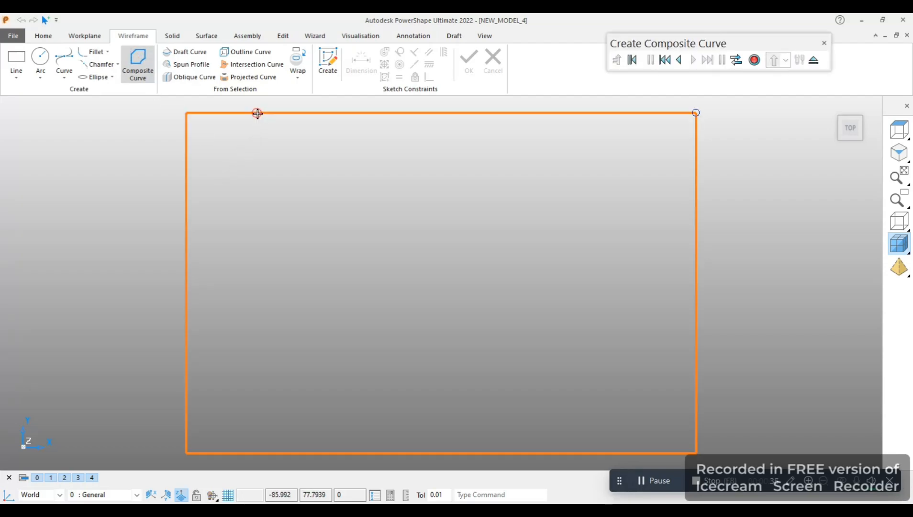
left_click(753, 60)
left_click(823, 43)
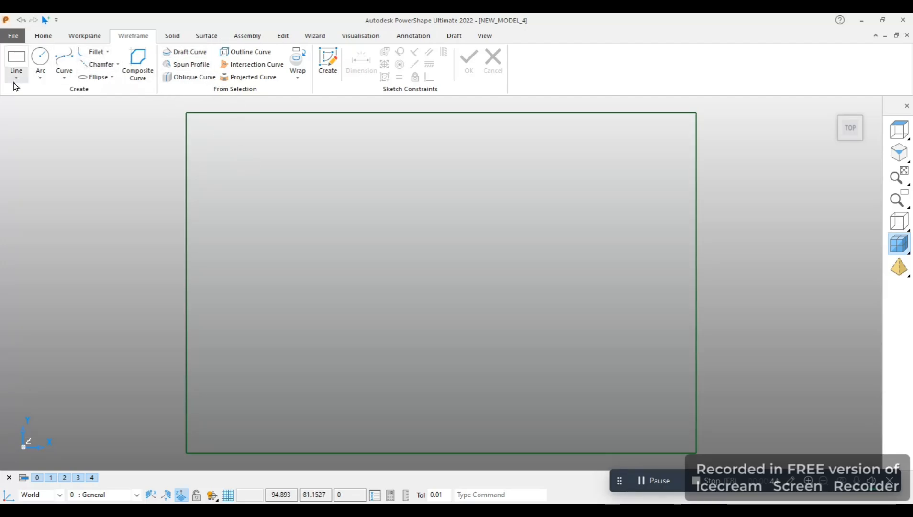
Step: Draw a full circle in the upper-left area of the large rectangle and set its radius to 20
left_click(41, 71)
left_click(59, 104)
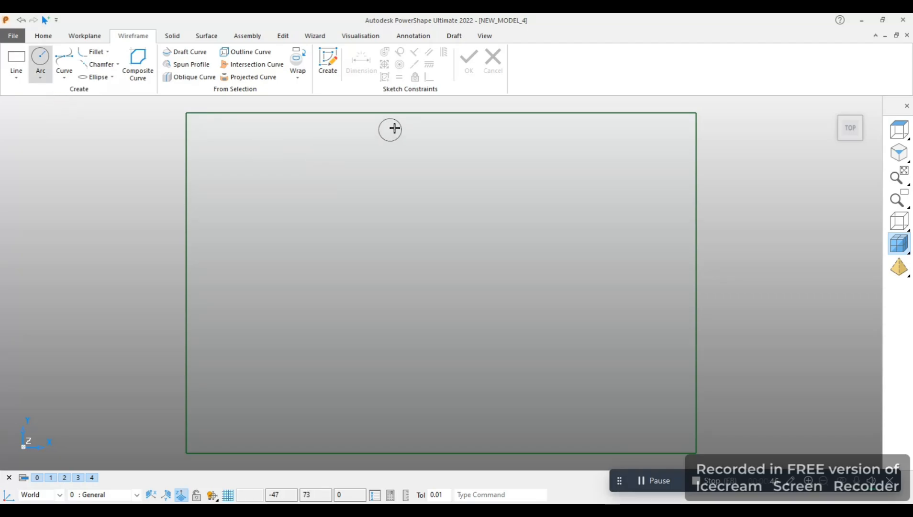
left_click(275, 197)
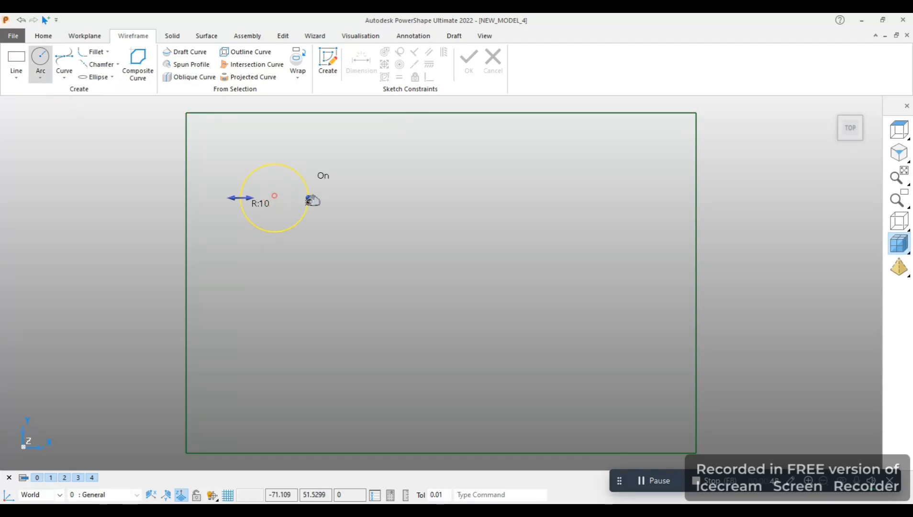
left_click(245, 229)
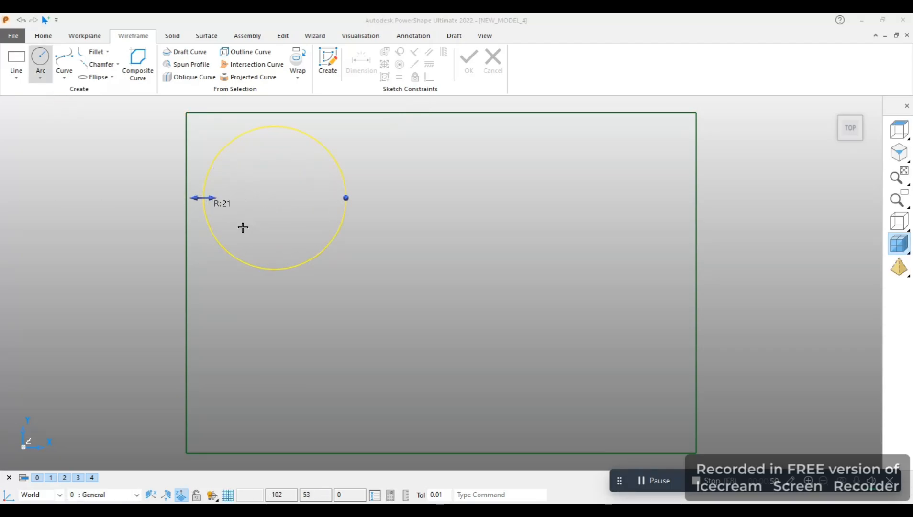
type("20")
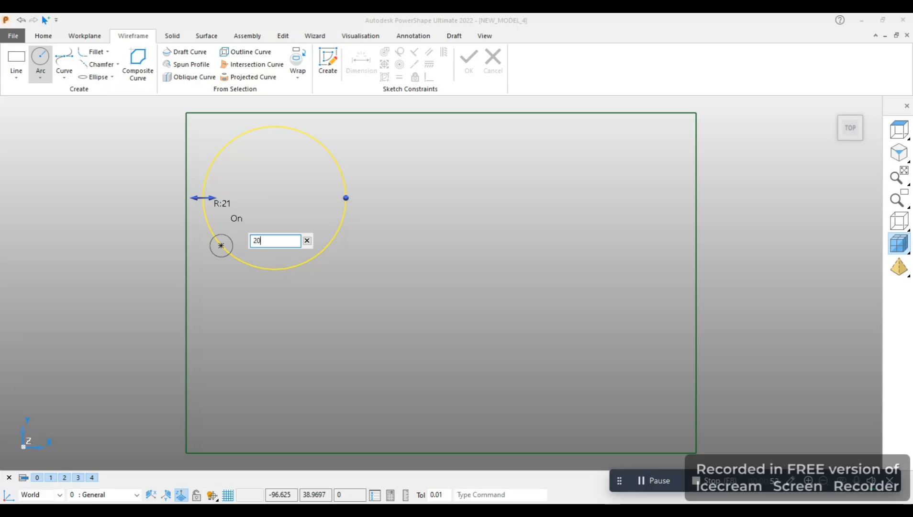
key("Return")
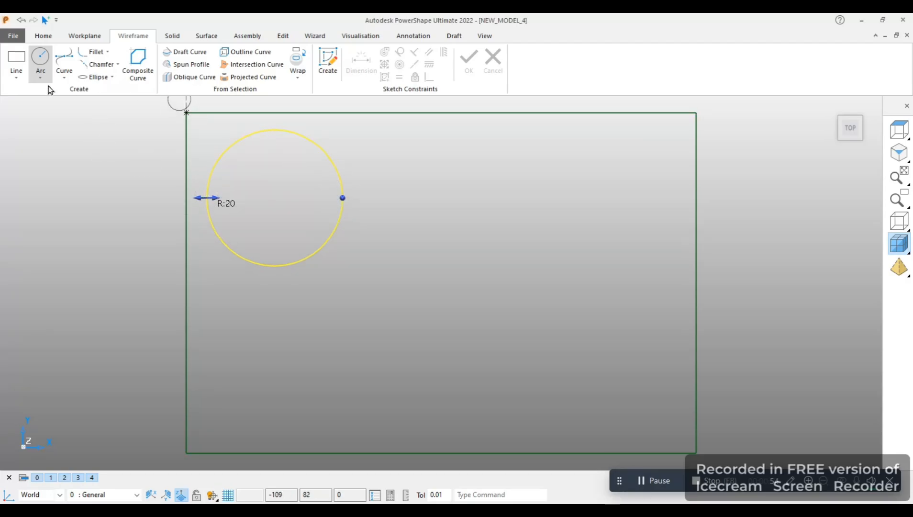
Step: Draw a rectangle about 65 by 40 inside the upper-right area of the large rectangle
left_click(11, 73)
left_click(32, 147)
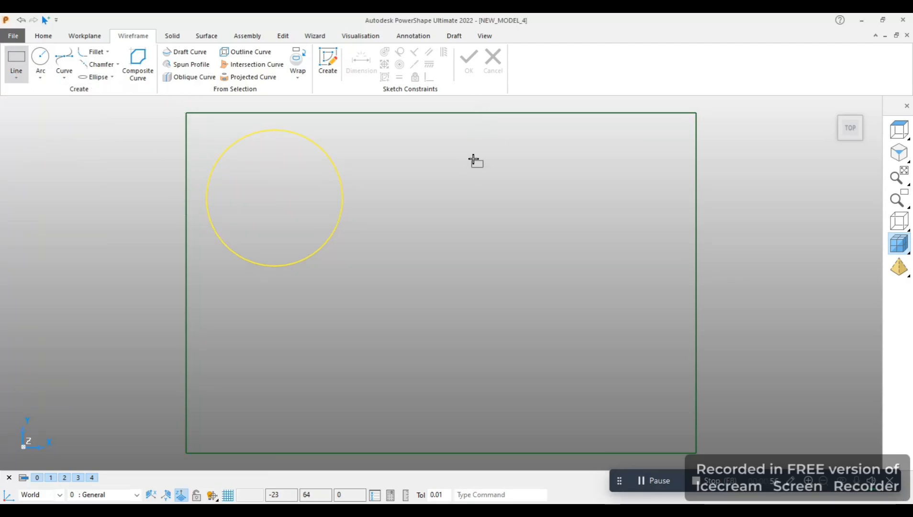
left_click(441, 136)
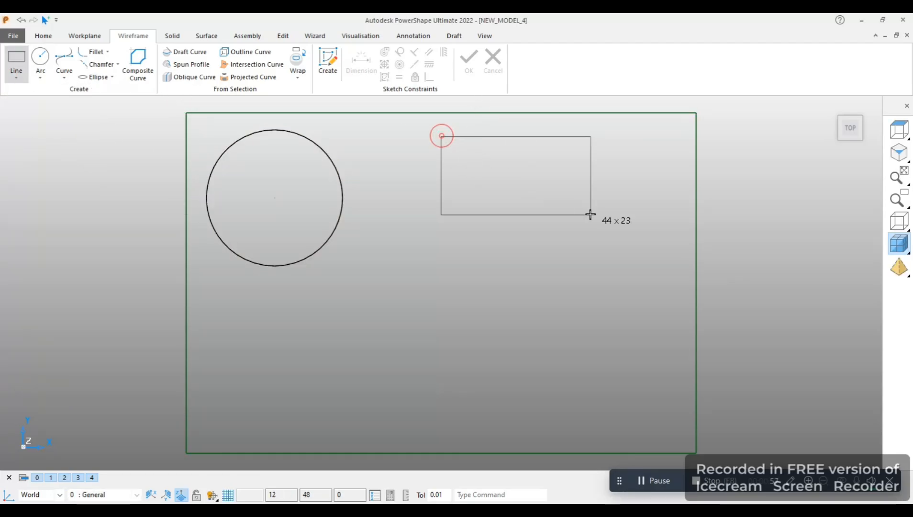
left_click(662, 272)
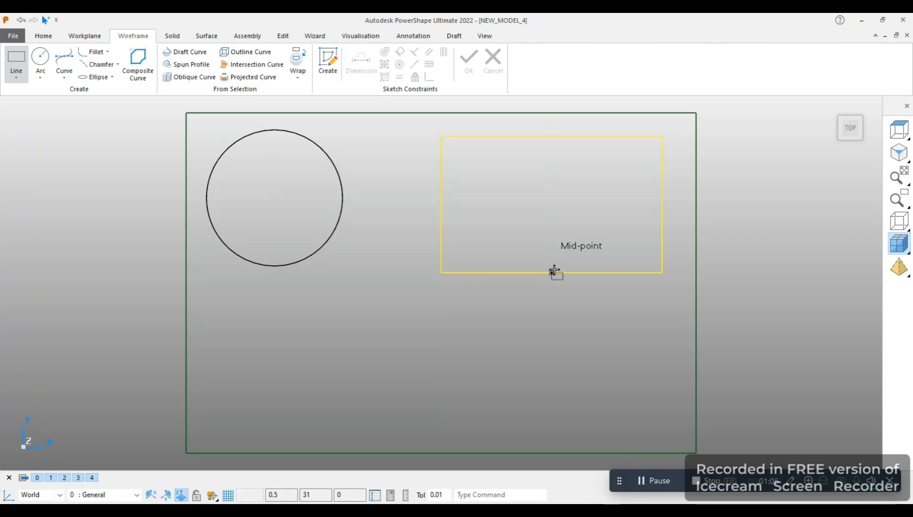
left_click(497, 211)
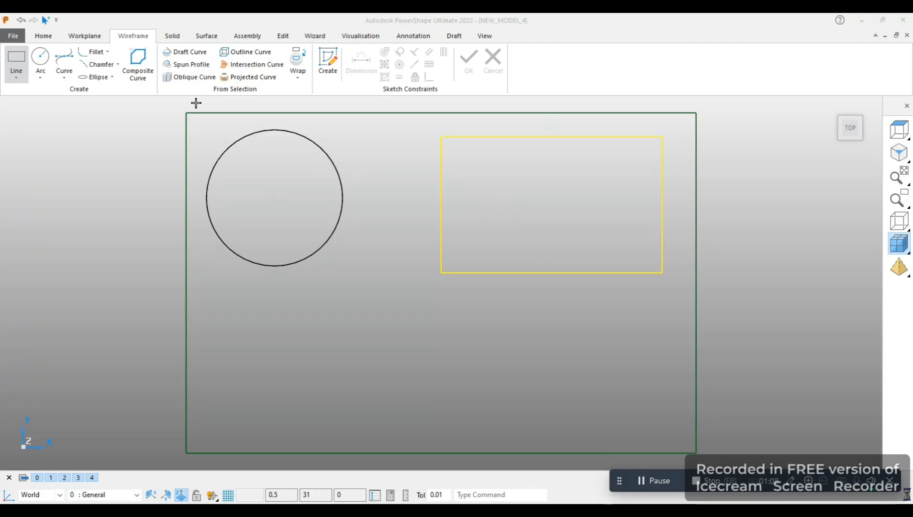
Step: Create separate composite curves from the circle and from the smaller rectangle
left_click(137, 68)
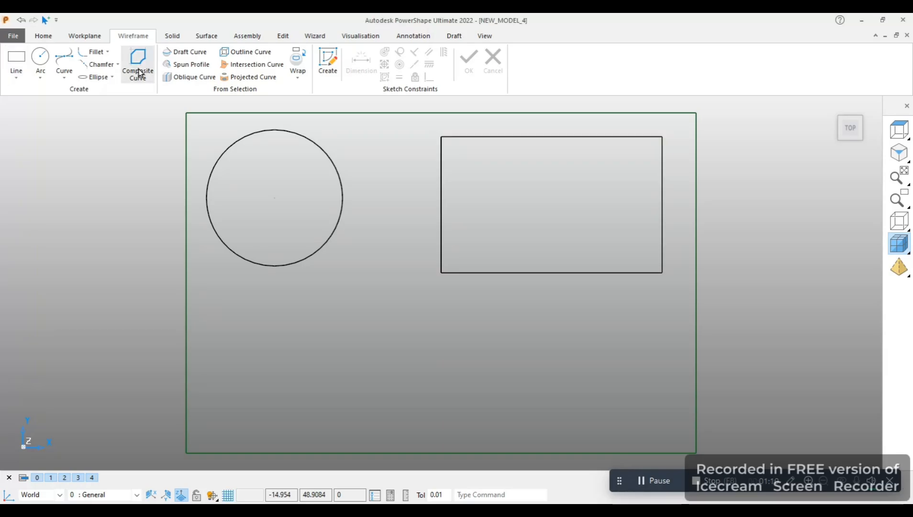
left_click(332, 227)
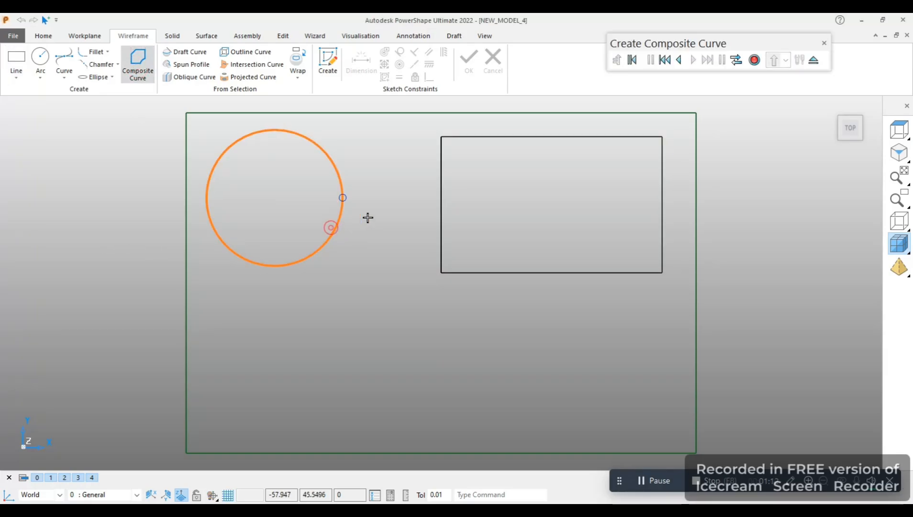
left_click(754, 61)
left_click(581, 138)
left_click(755, 60)
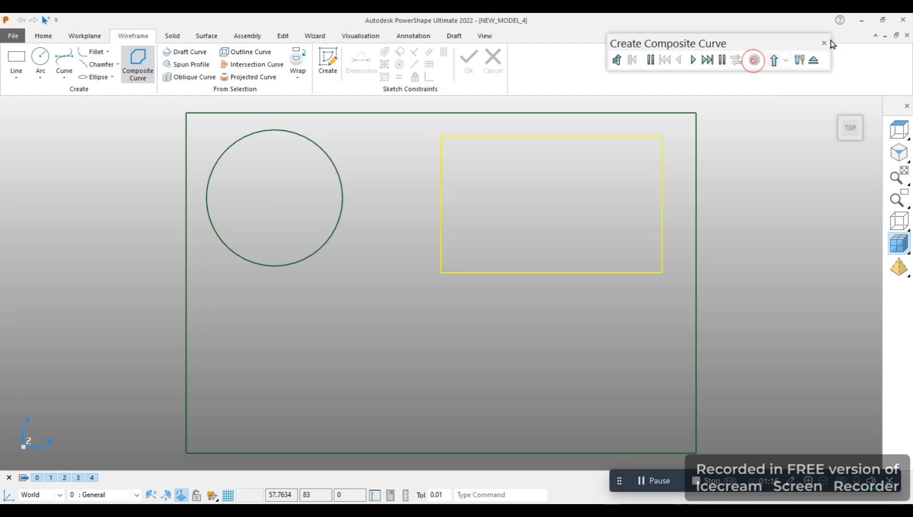
left_click(824, 43)
left_click(498, 322)
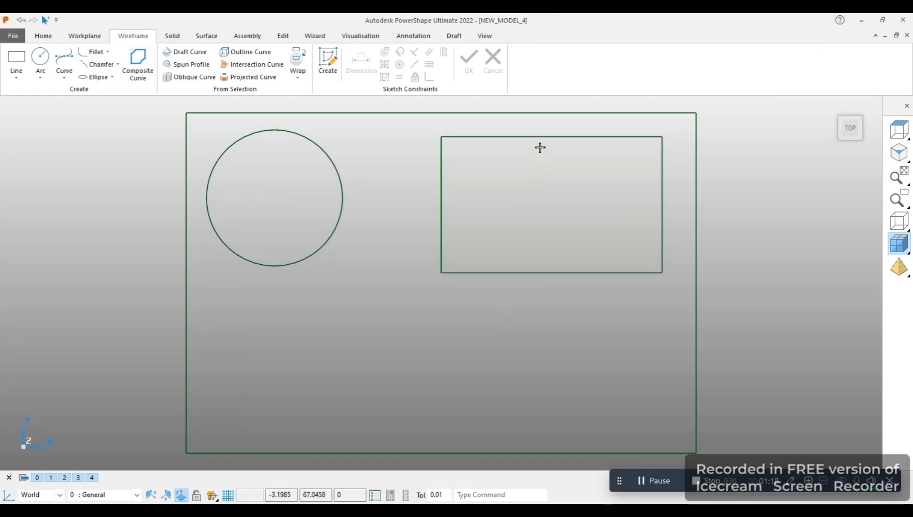
Step: Move the smaller rectangle curve slightly upward so its upper edge lines up with the highest point of the circle
left_click(529, 137)
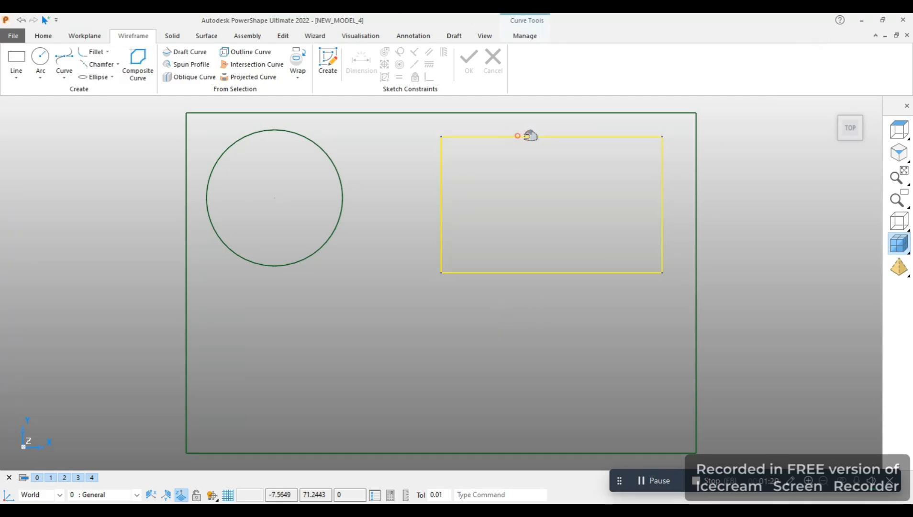
left_click_drag(530, 136, 451, 139)
left_click(491, 194)
left_click(312, 310)
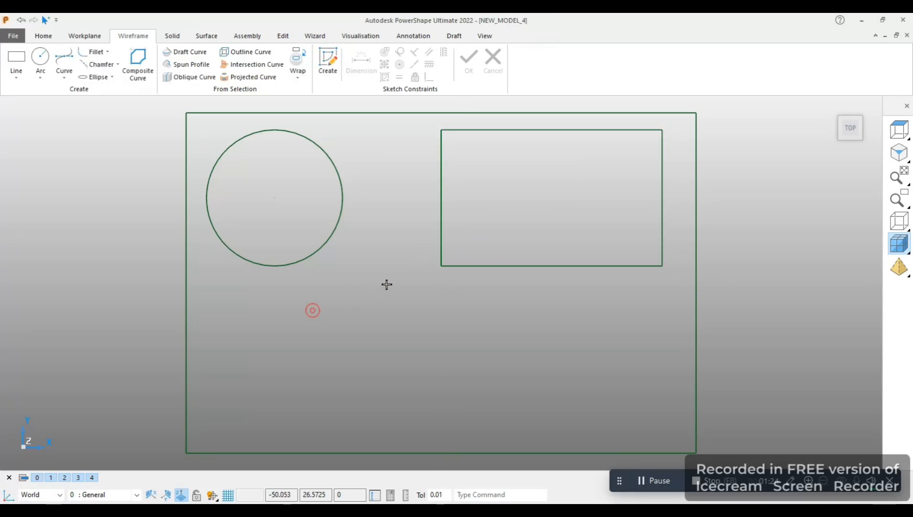
Step: Draw a 3-sided polygon defined by edge points below the circle, with a horizontal base about 40 long
scroll(388, 283, "down", 1)
middle_click_drag(420, 309, 429, 252, "shift")
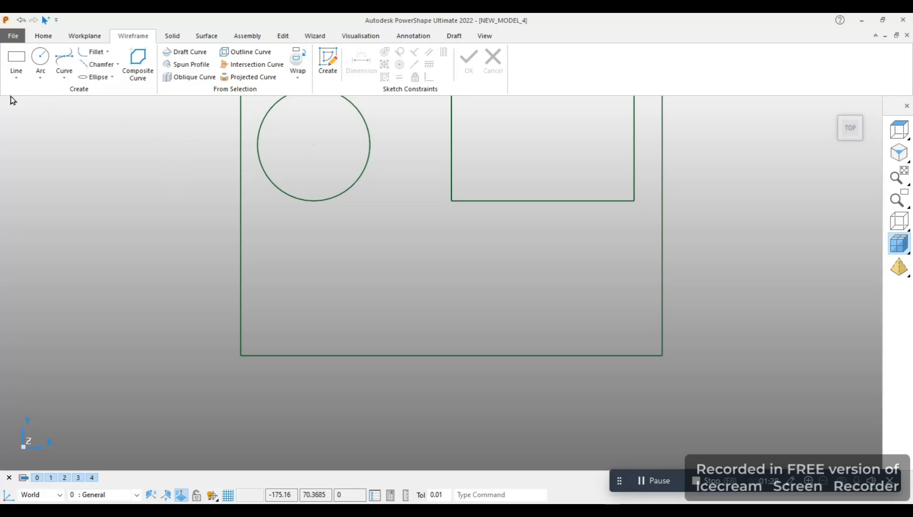
left_click(62, 74)
left_click(18, 75)
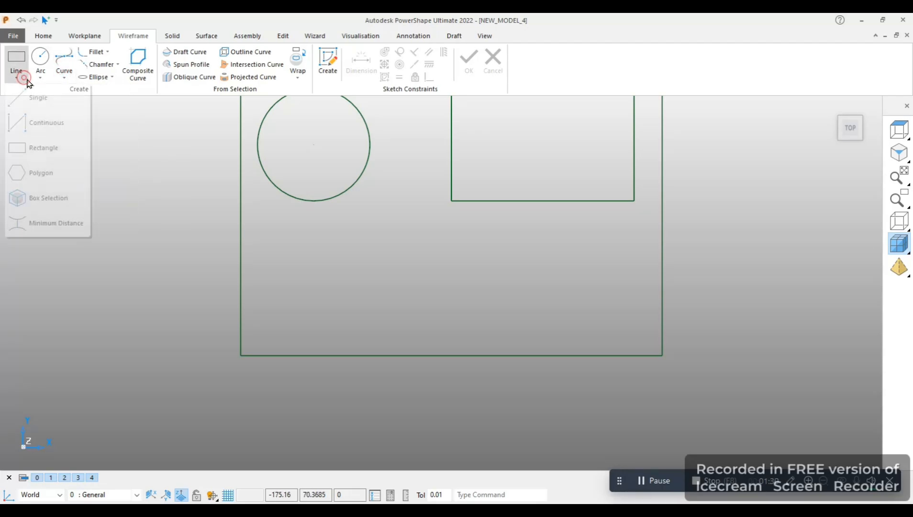
left_click(29, 173)
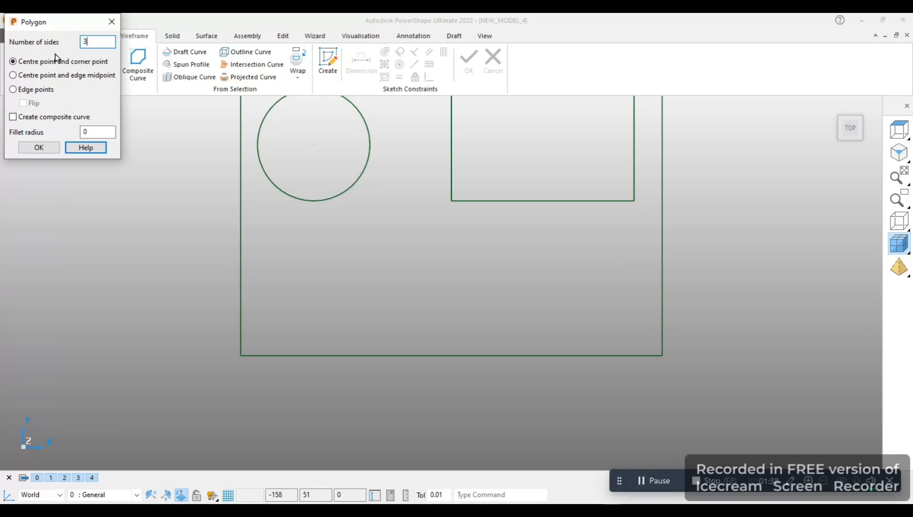
left_click(41, 76)
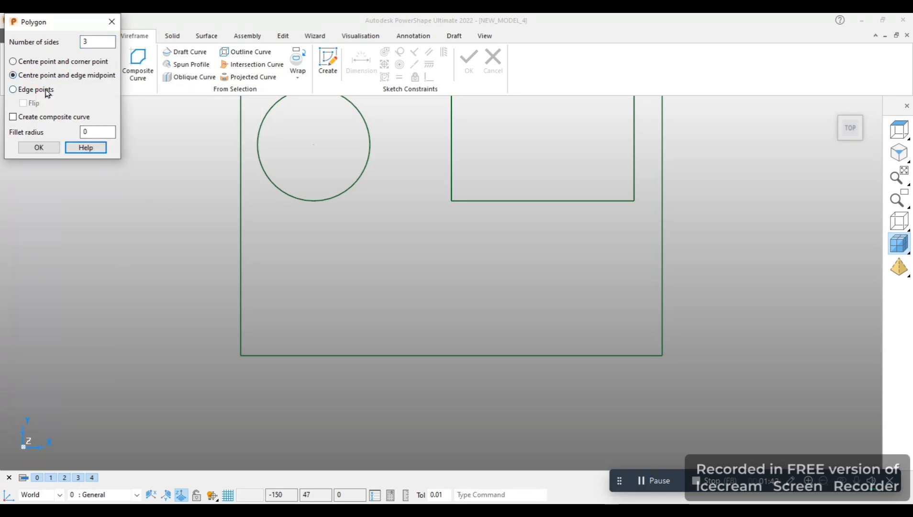
left_click(46, 91)
left_click(302, 307)
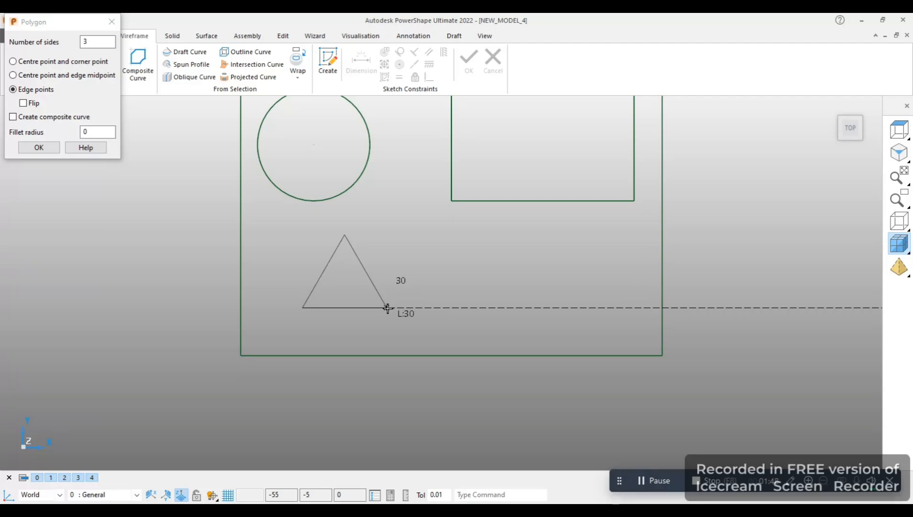
left_click(414, 306)
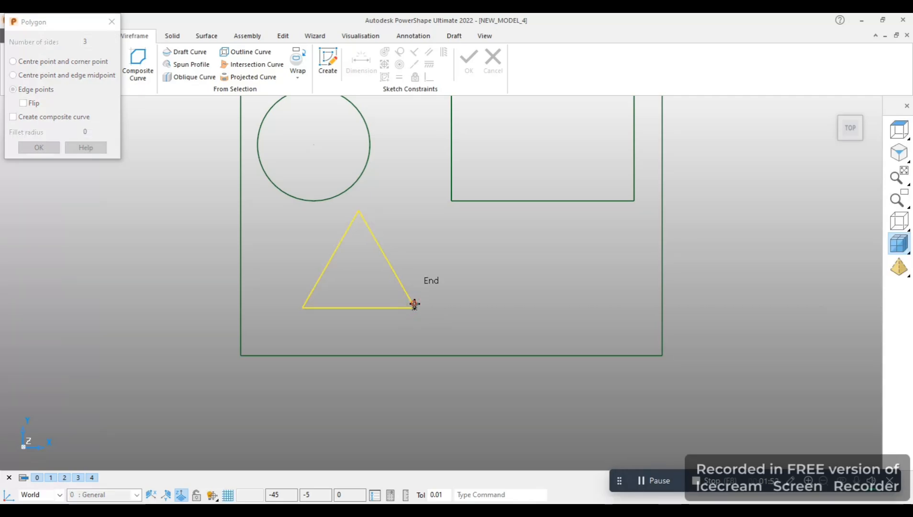
left_click(41, 148)
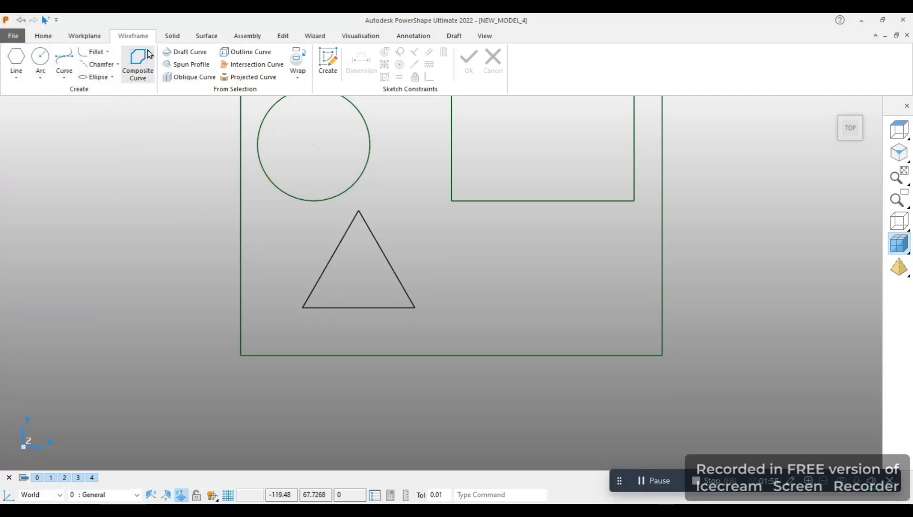
Step: Try moving the triangle's right side by 25, 23, 0 and its left side separately, and undo both moves
left_click(138, 64)
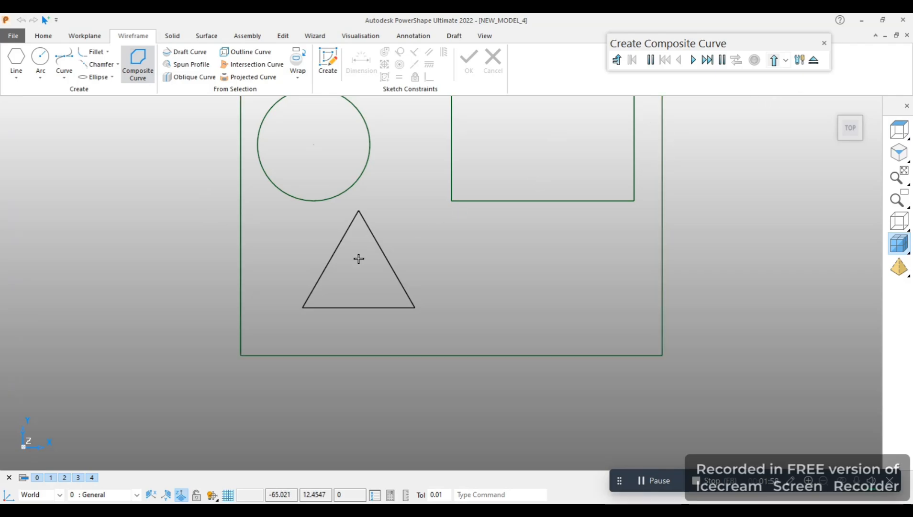
left_click(823, 43)
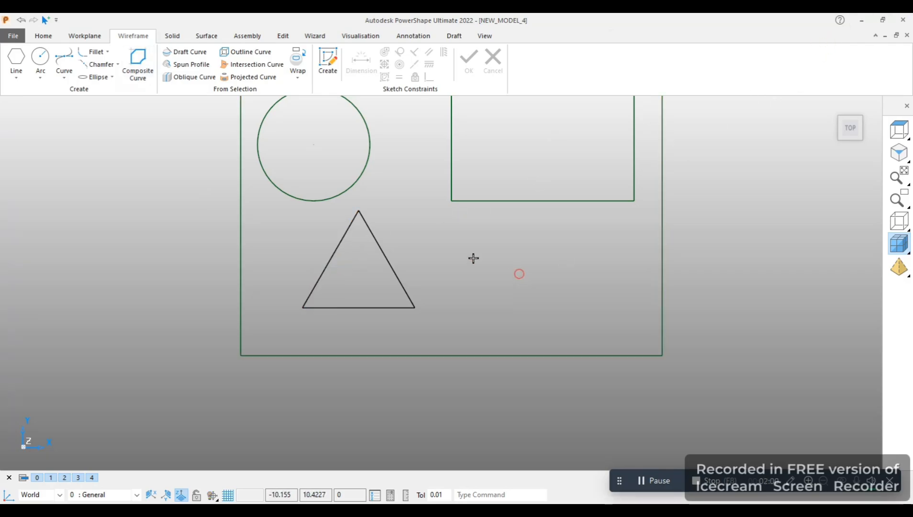
left_click_drag(388, 256, 482, 268)
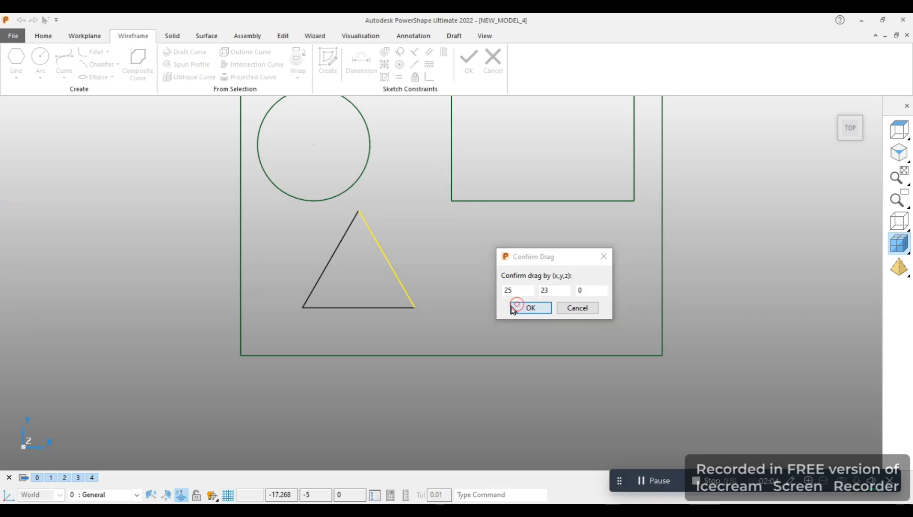
left_click(530, 307)
left_click(439, 269)
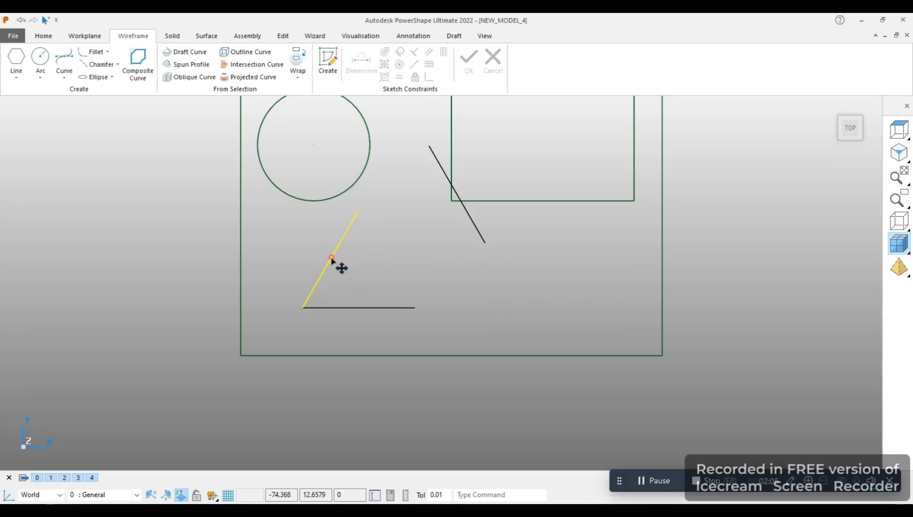
left_click_drag(340, 267, 288, 259)
left_click(344, 319)
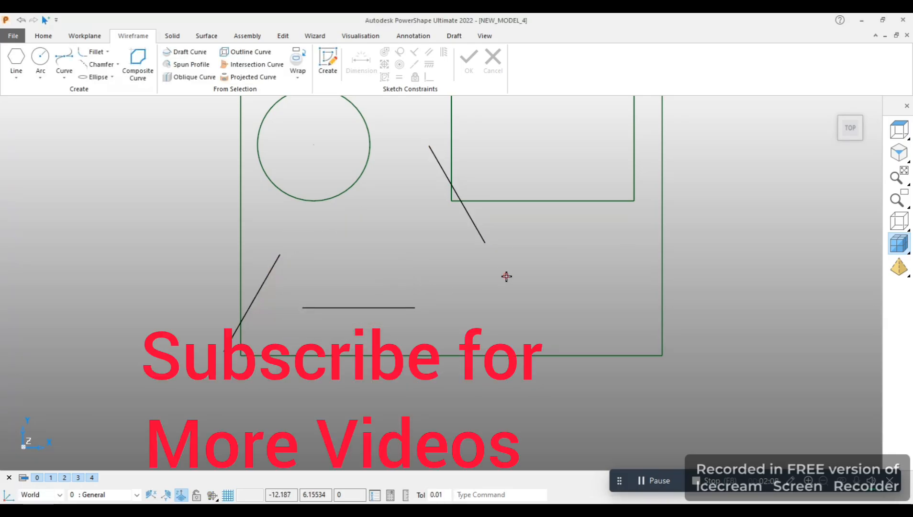
key("ctrl+z")
key("ctrl+z")
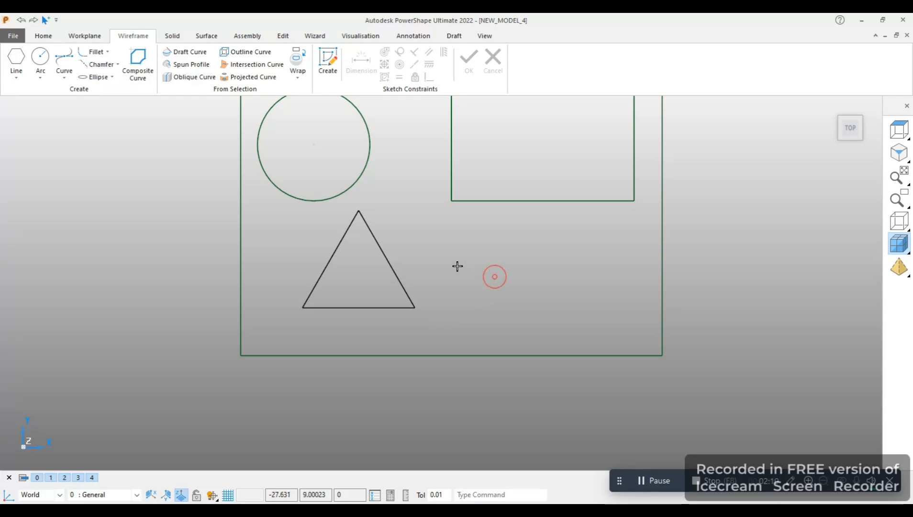
Step: Create a composite curve from the triangle's outline below the circle
left_click(137, 68)
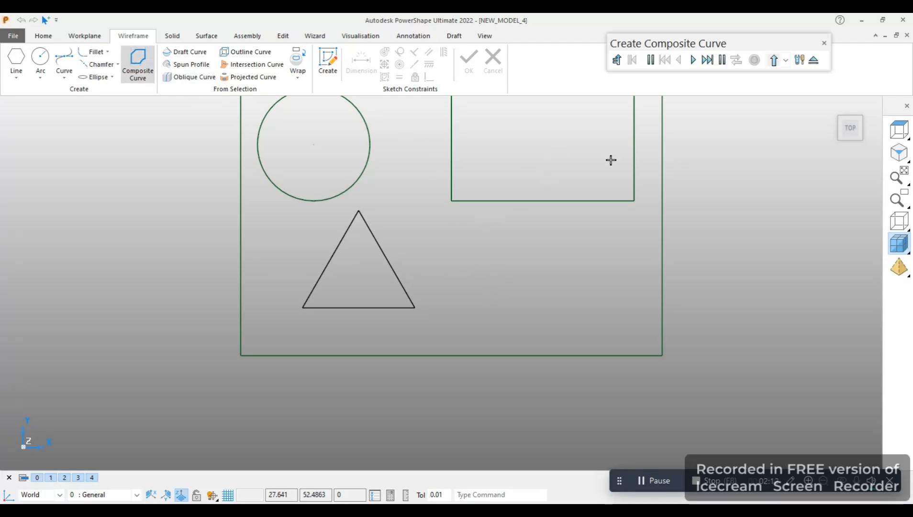
left_click(392, 265)
left_click(393, 262)
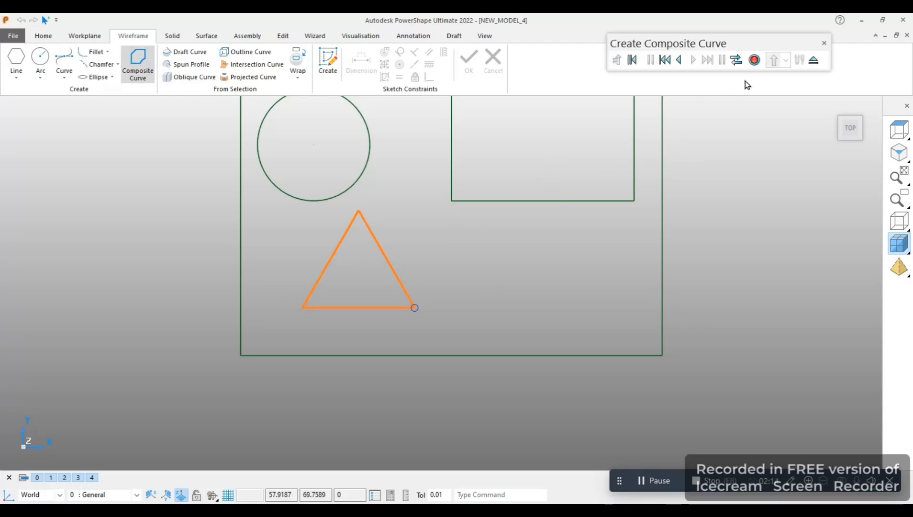
left_click(753, 60)
left_click(823, 43)
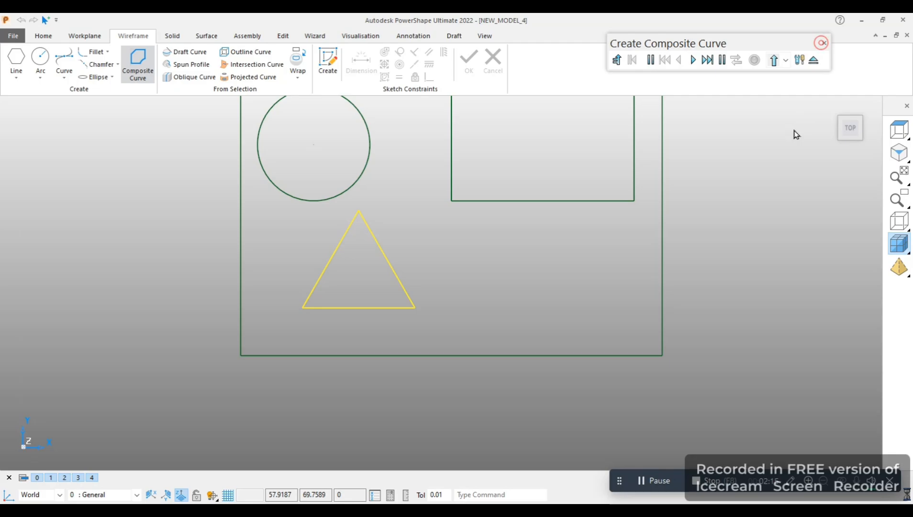
left_click(846, 128)
left_click(576, 310)
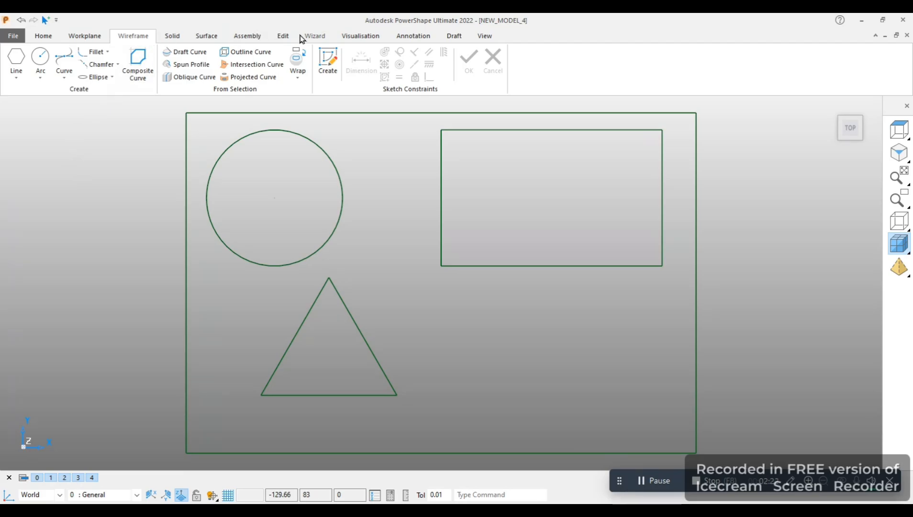
Step: Add the horizontal text "CNC" below the smaller rectangle, beside the triangle
left_click(401, 35)
left_click(13, 65)
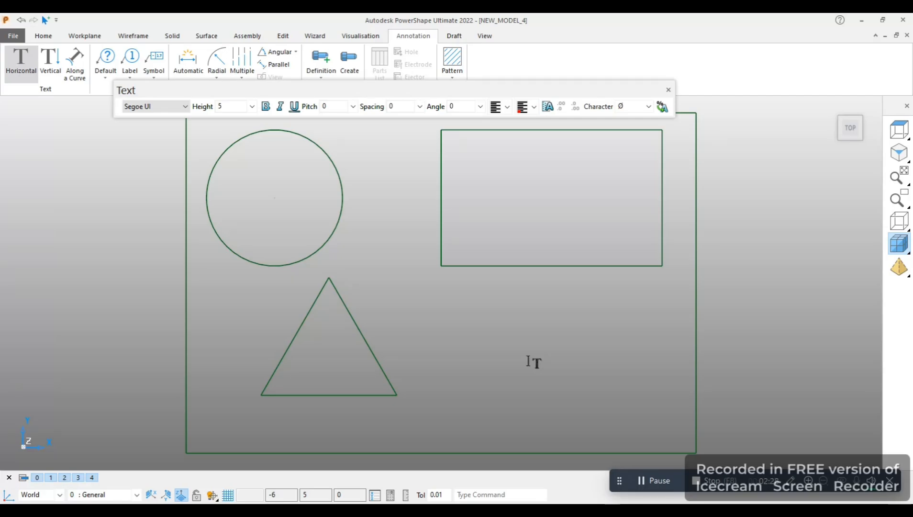
left_click(528, 361)
type("CNC")
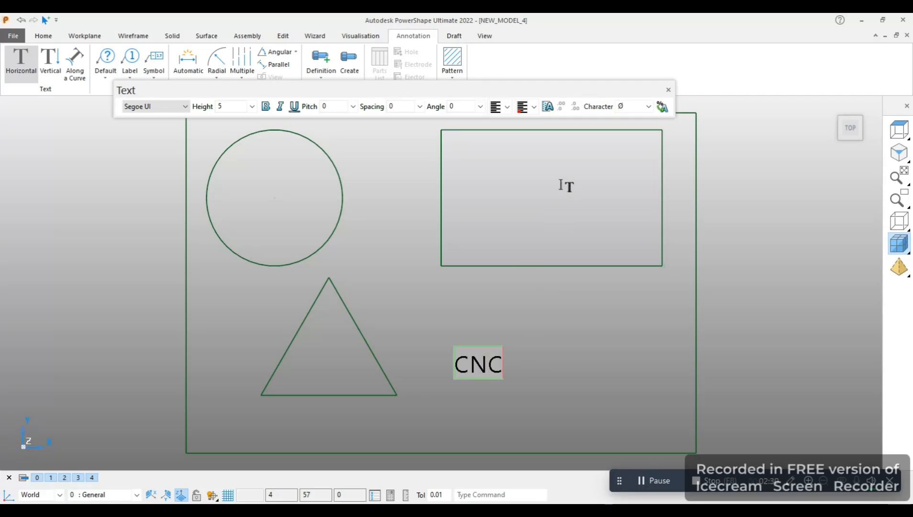
left_click(266, 108)
left_click(668, 89)
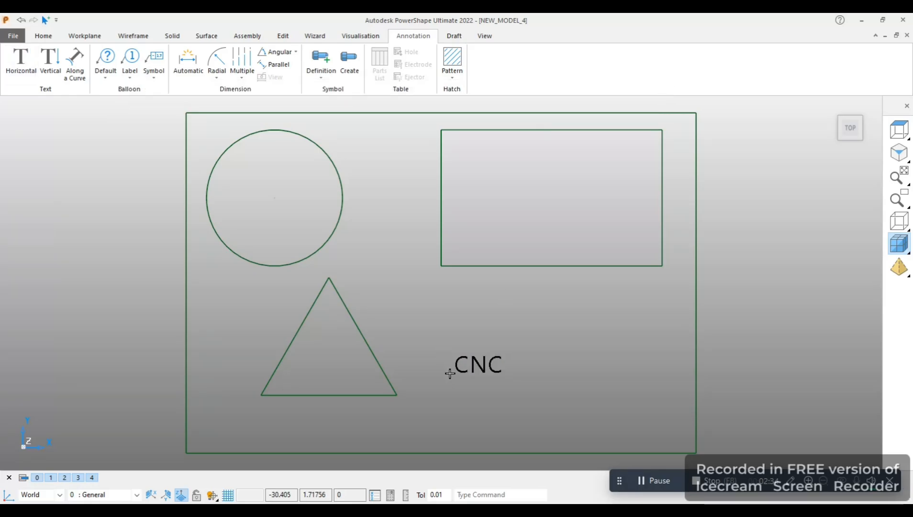
Step: Make the CNC text bold and change its font to Arial
left_click(457, 365)
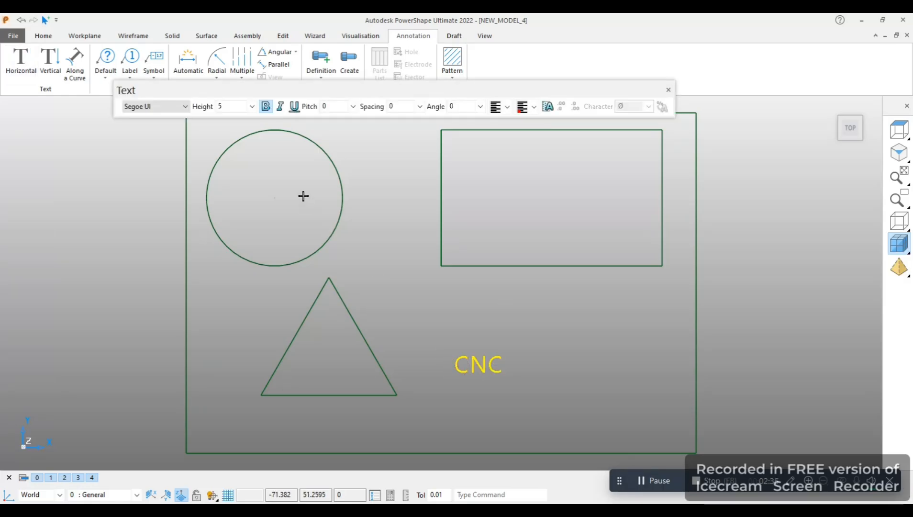
left_click(265, 107)
left_click(266, 107)
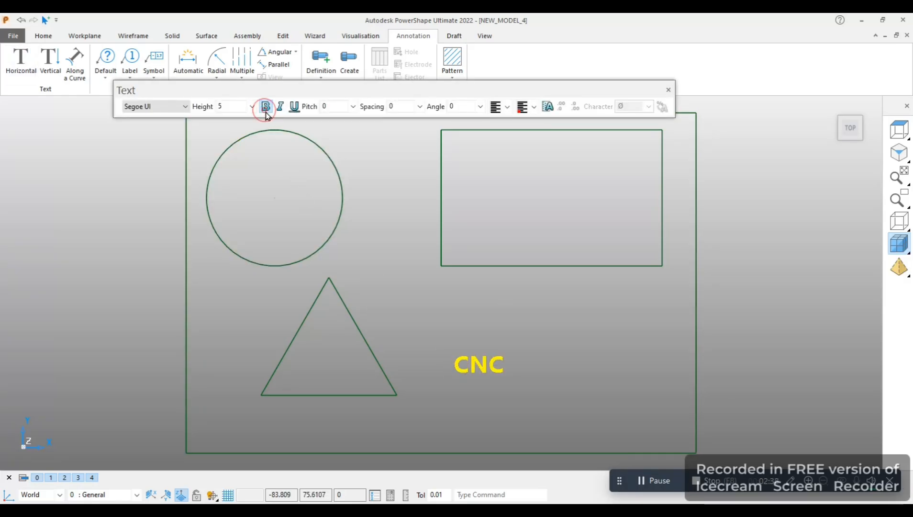
left_click(162, 107)
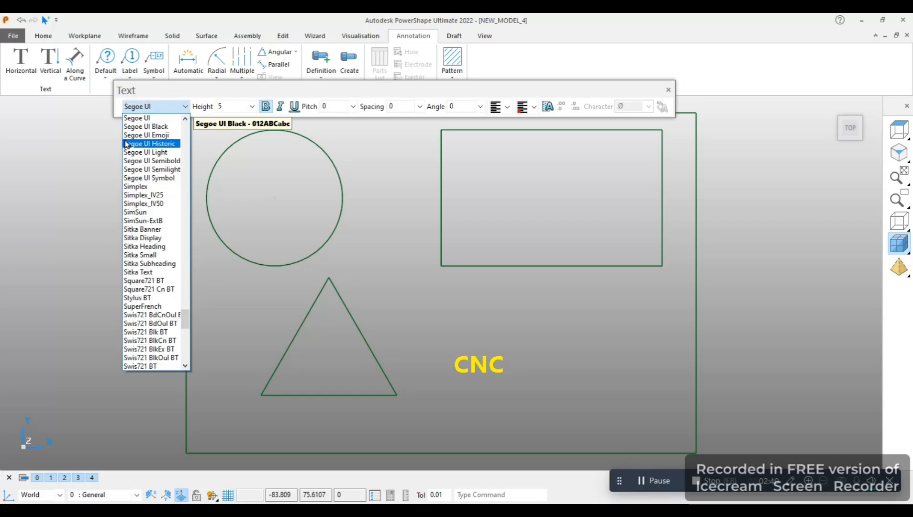
scroll(141, 130, "up", 4)
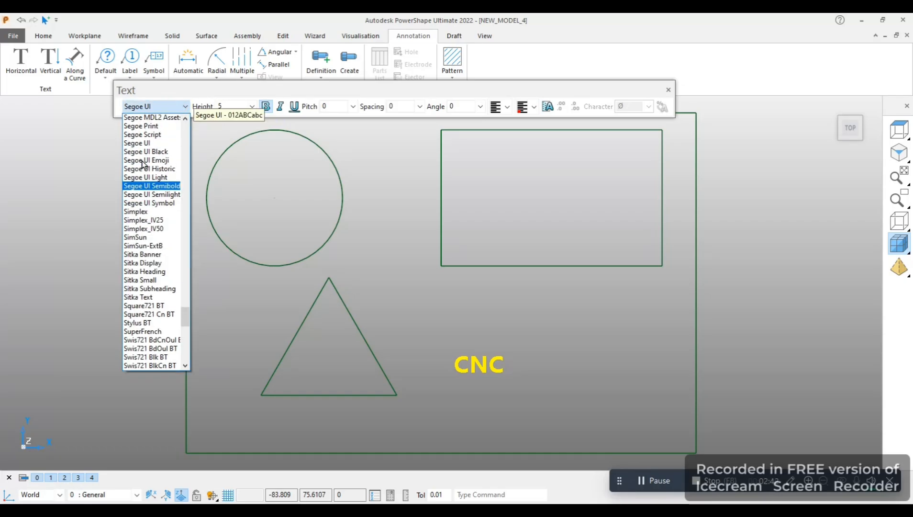
key("Home")
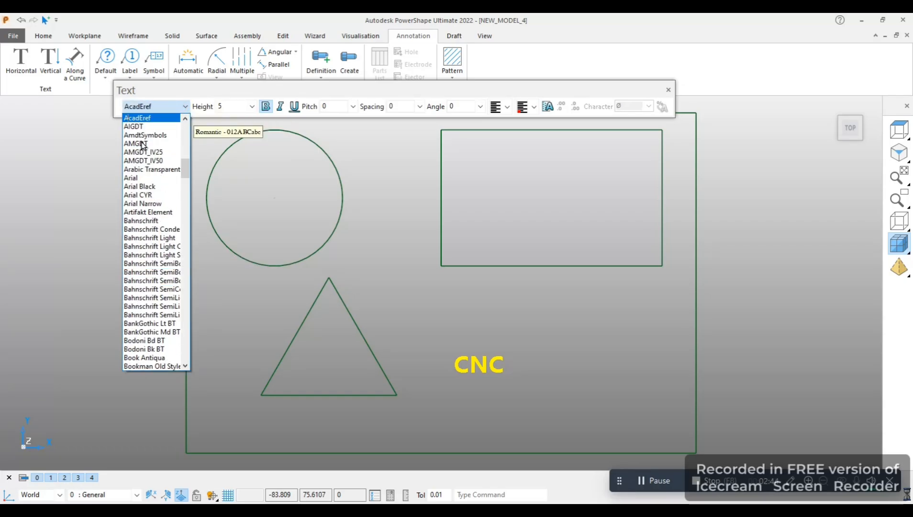
left_click(149, 178)
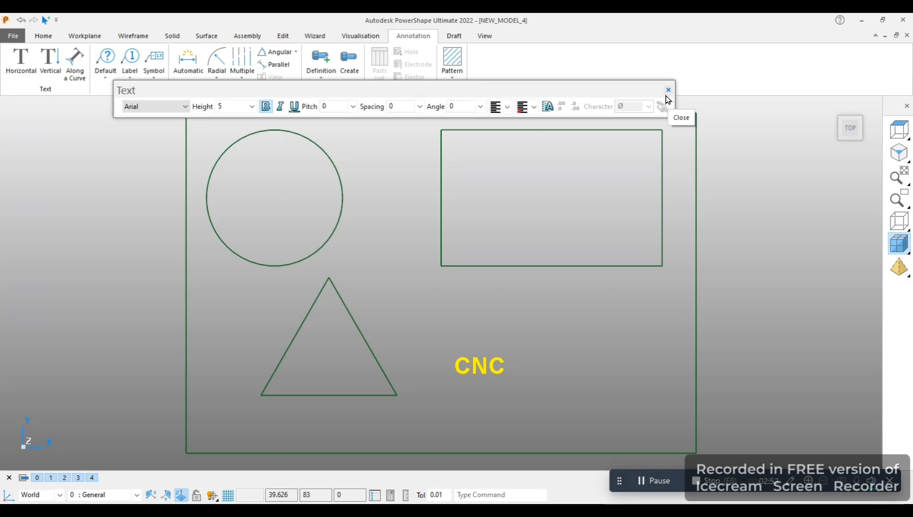
Step: Enlarge the CNC text, trying a height of 10 before setting it to 15
left_click(252, 106)
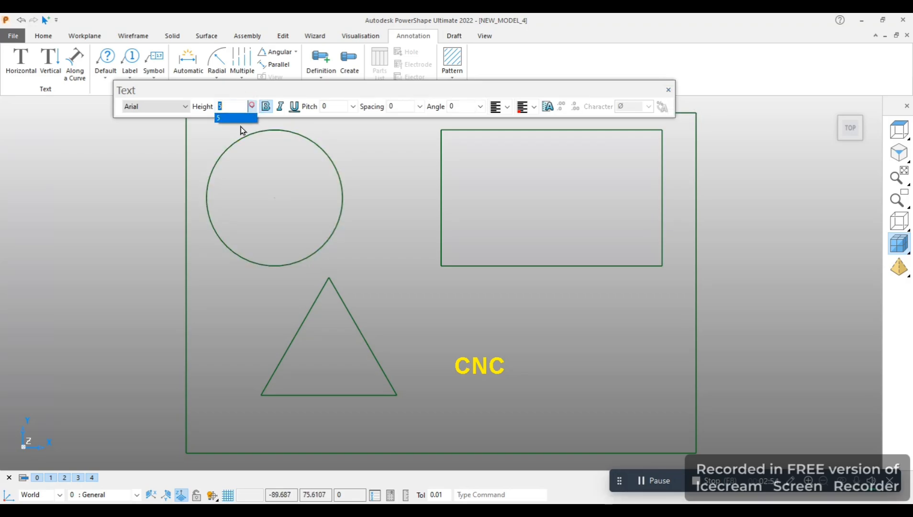
left_click(236, 109)
type("1")
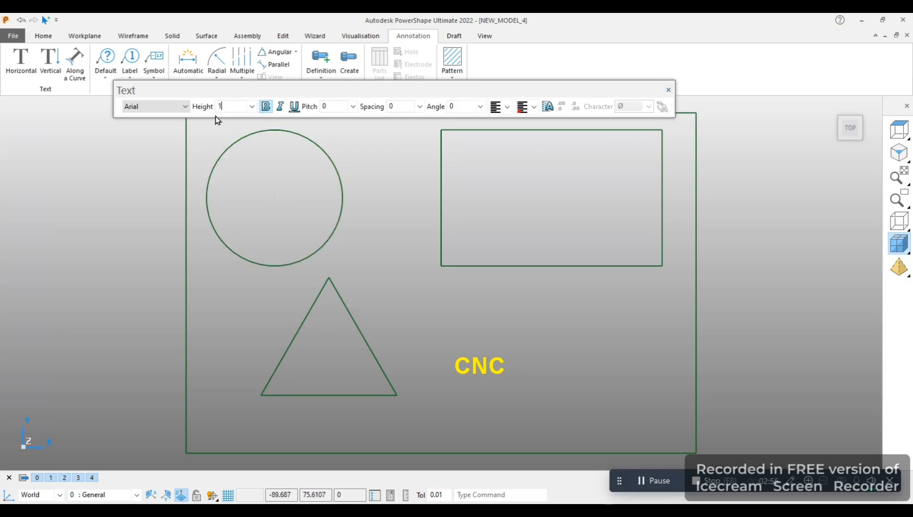
type("0")
key("Return")
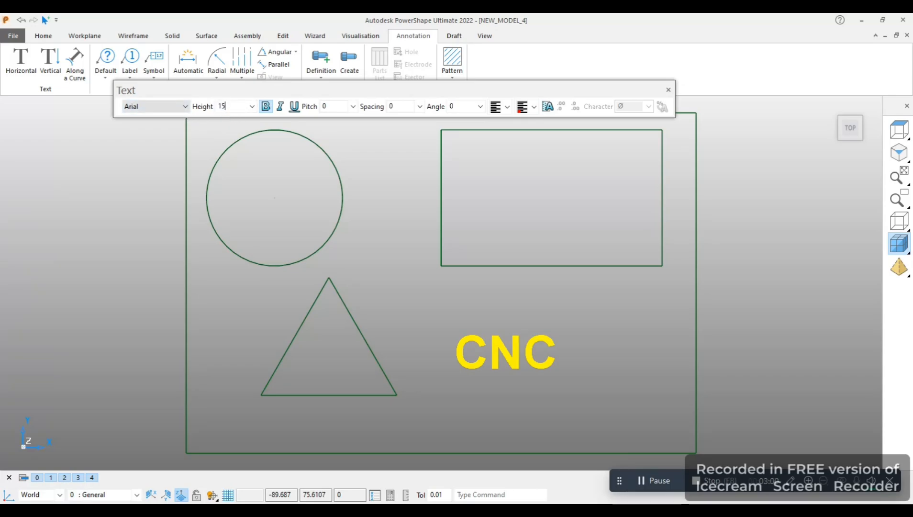
type("15")
key("Return")
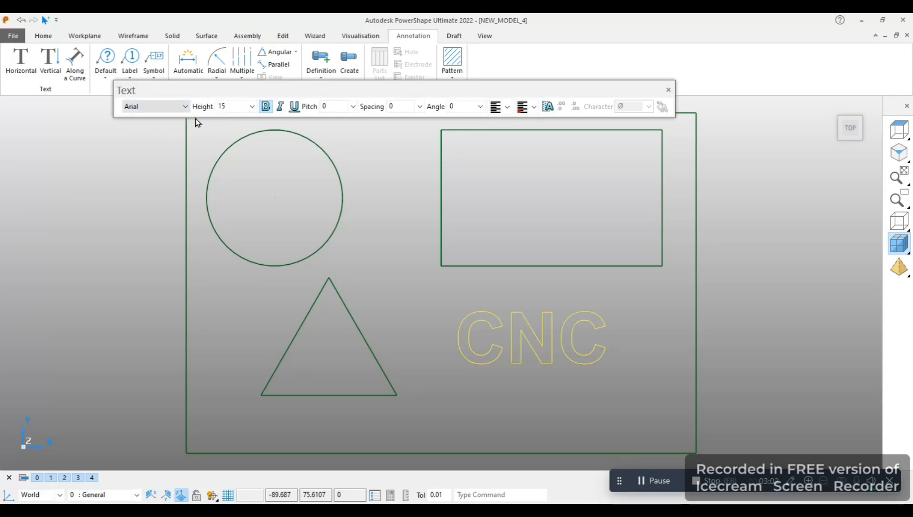
Step: Set the pitch of the CNC text to 0.5 to spread its letters apart
double_click(338, 108)
key("BackSpace")
key("Tab")
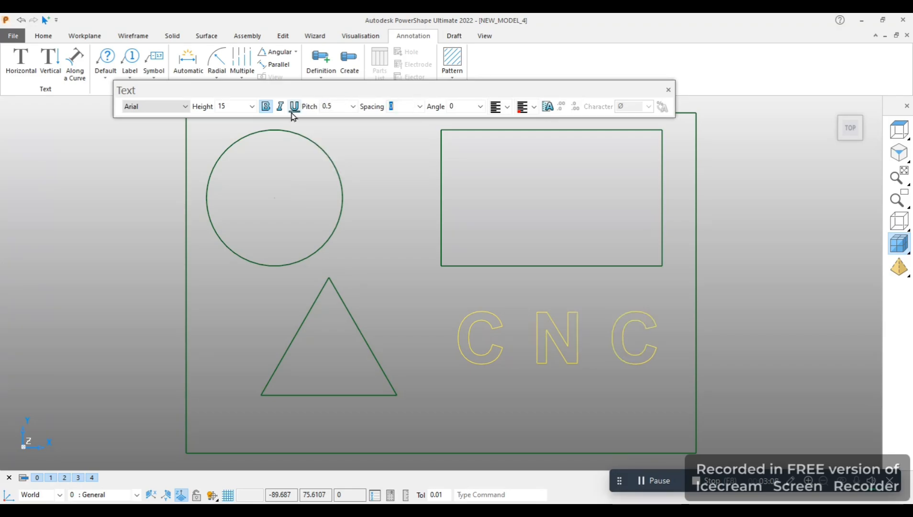
left_click(405, 107)
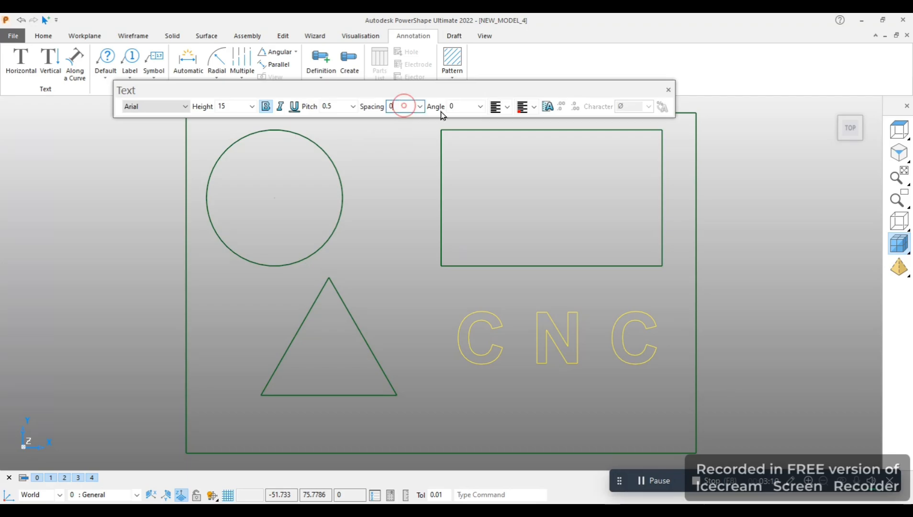
Step: Try setting the CNC text angle to 30 and undo the rotation
left_click(480, 108)
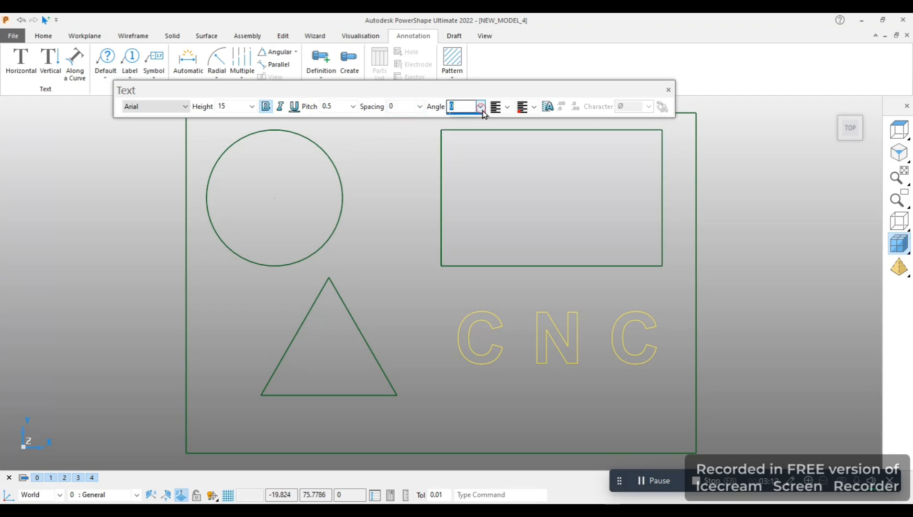
left_click(461, 105)
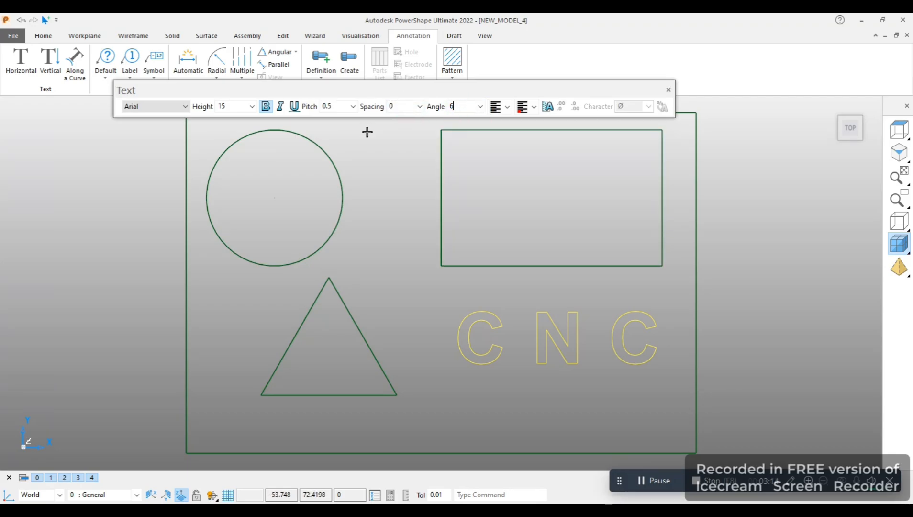
type("30")
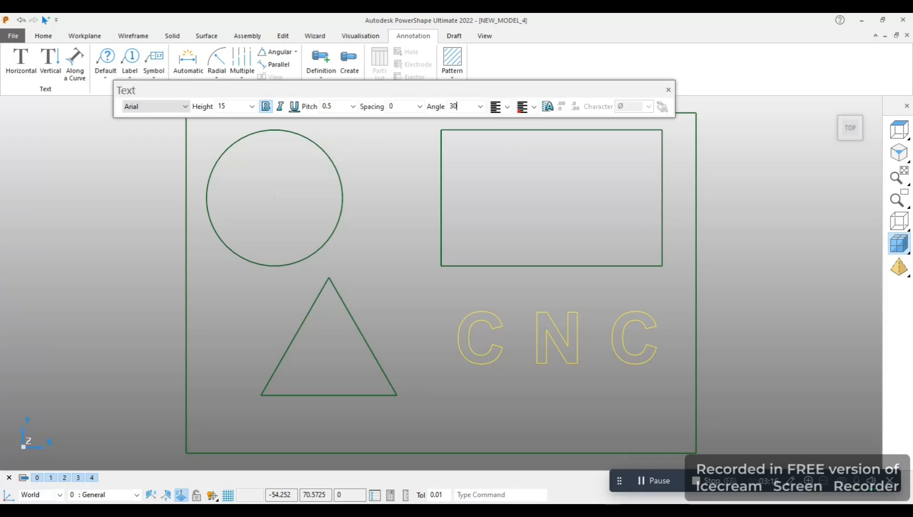
key("Return")
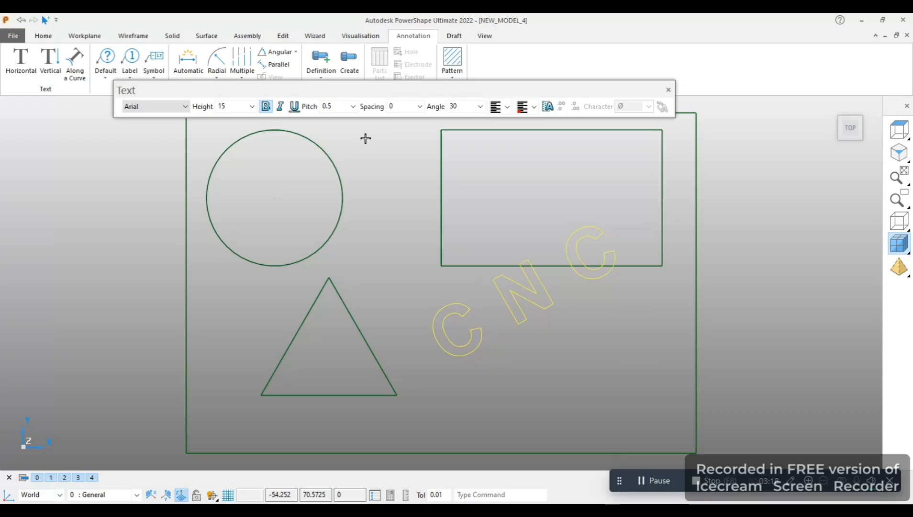
key("ctrl+z")
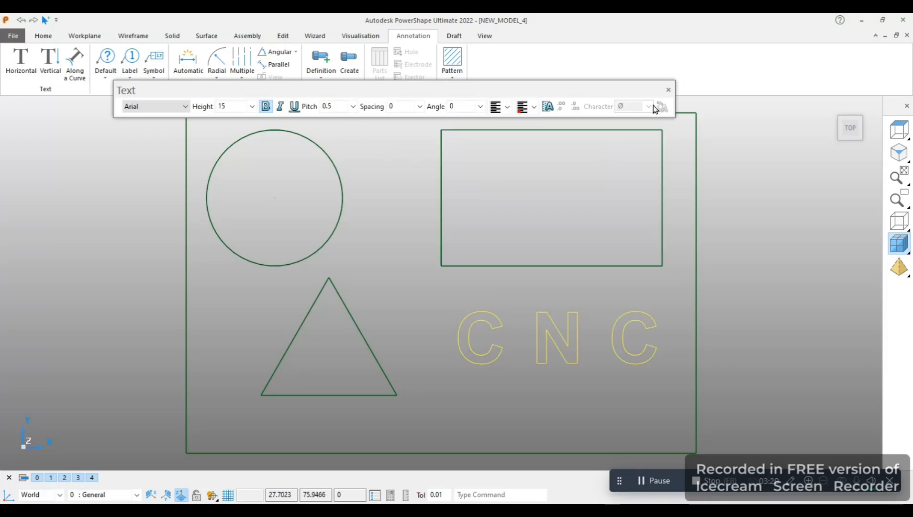
Step: Move the CNC text down by 0, -7, 0 within the large rectangle
left_click(667, 91)
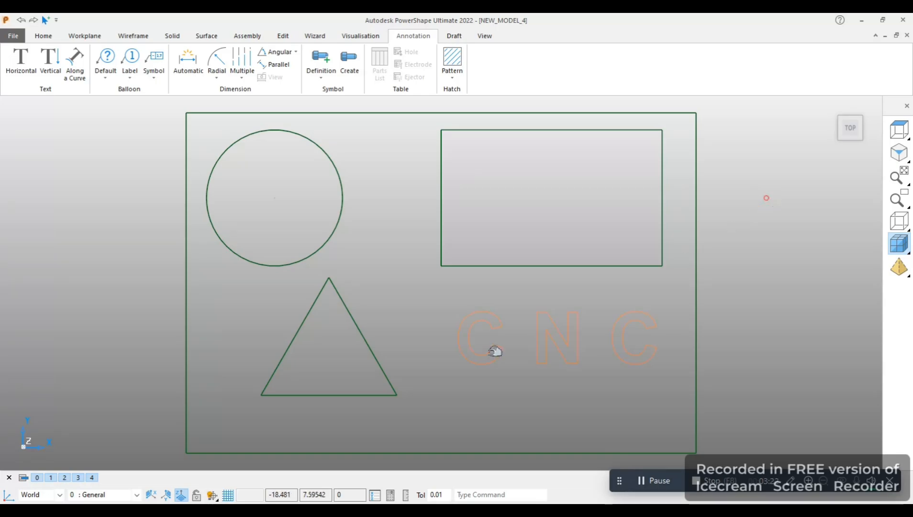
middle_click_drag(557, 344, 550, 238, "shift")
left_click(544, 243)
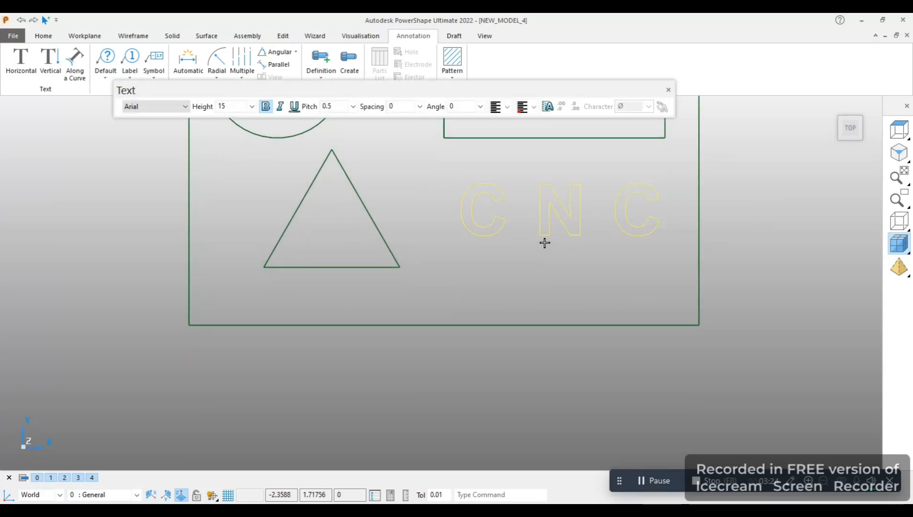
left_click_drag(545, 235, 540, 261)
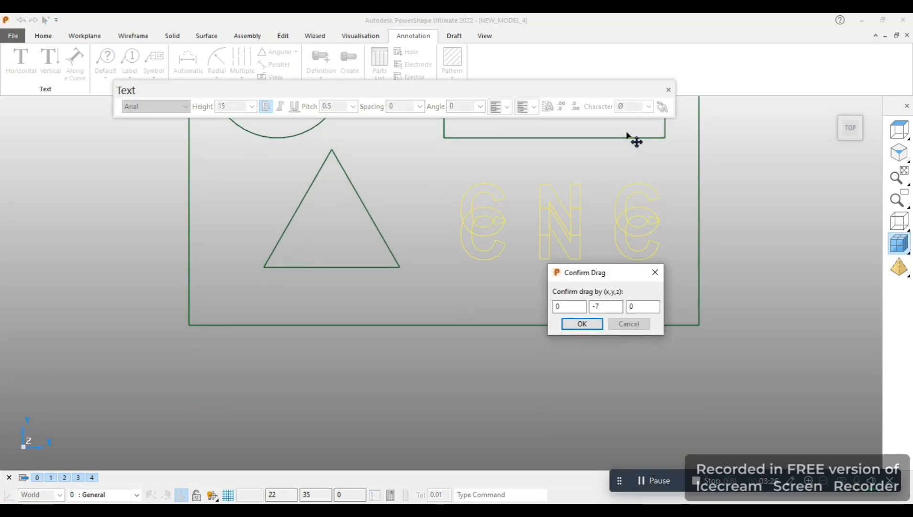
left_click(585, 322)
left_click(668, 89)
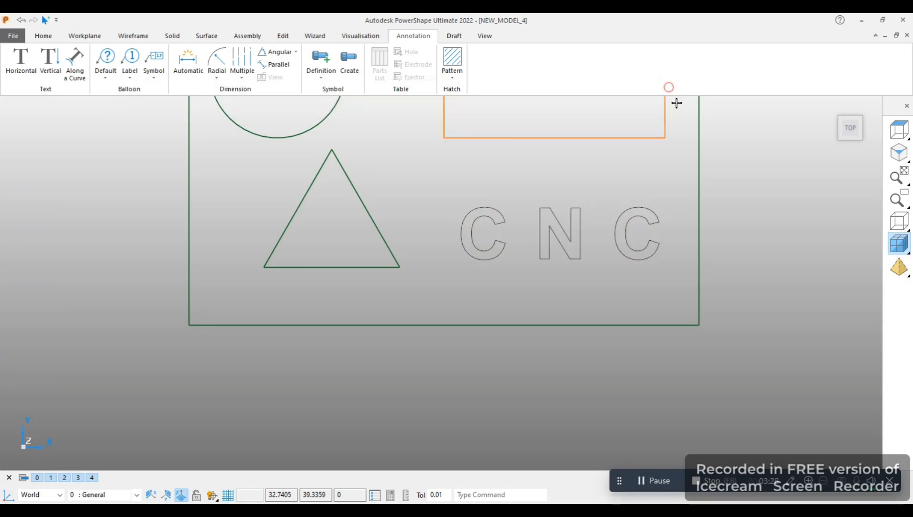
left_click(735, 156)
scroll(603, 188, "down", 4)
middle_click_drag(558, 183, 565, 279, "shift")
scroll(564, 279, "up", 1)
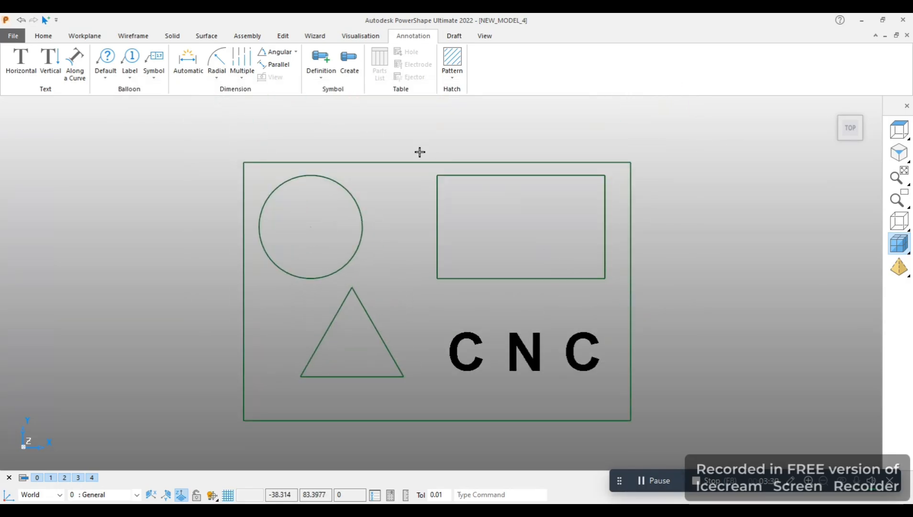
Step: Extrude the circle curve into a solid with a direction 1 length of -10
left_click(360, 205)
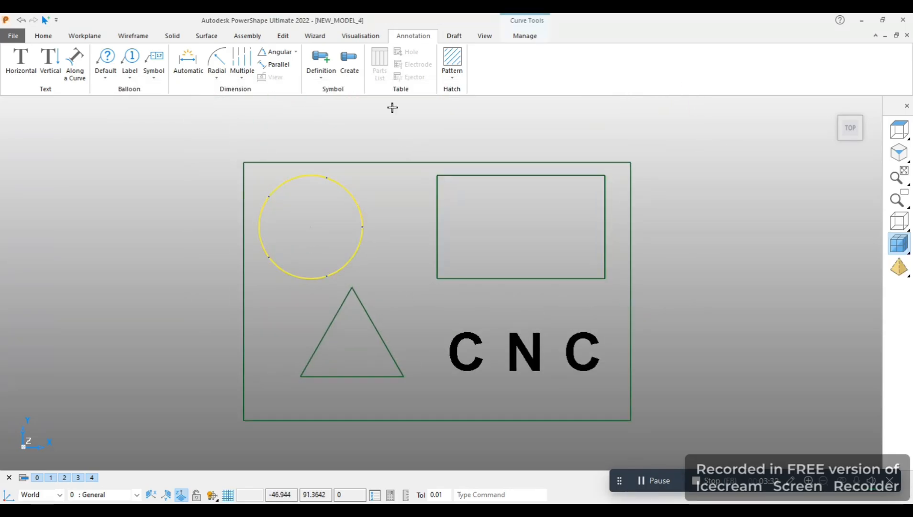
left_click(173, 35)
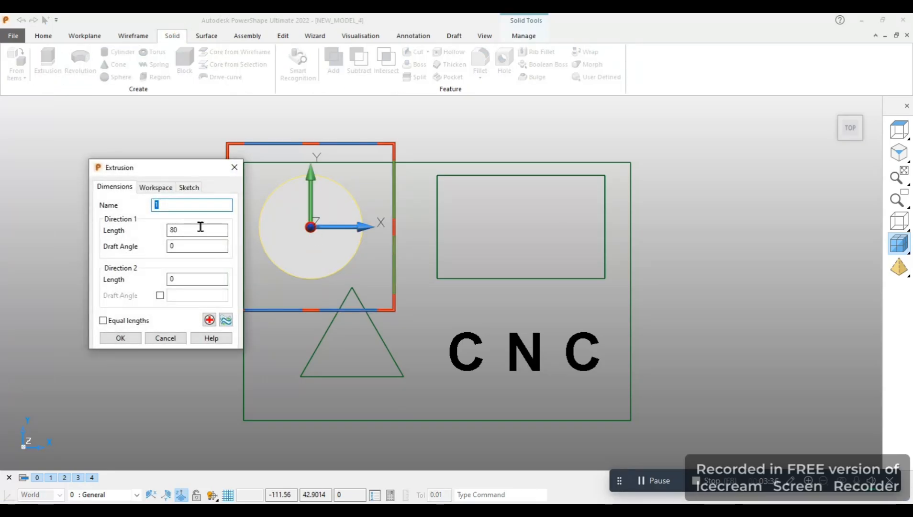
left_click_drag(199, 227, 104, 247)
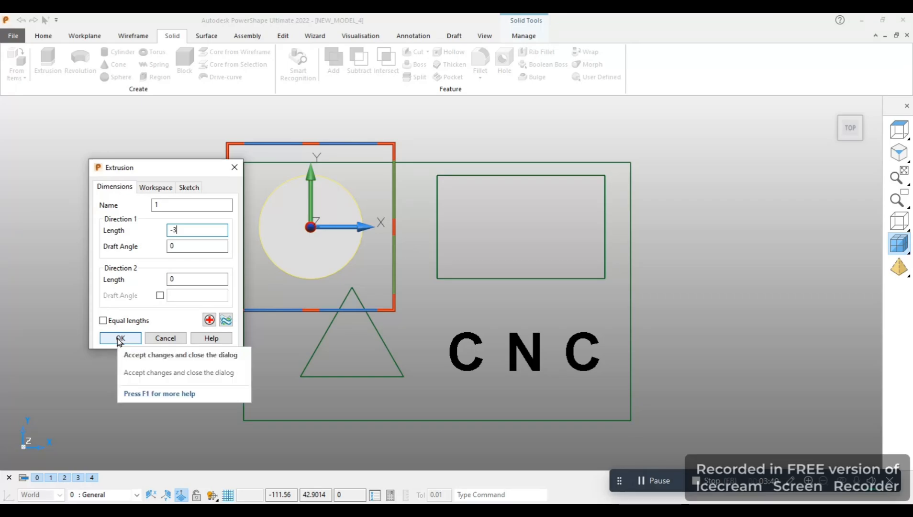
left_click_drag(186, 232, 133, 238)
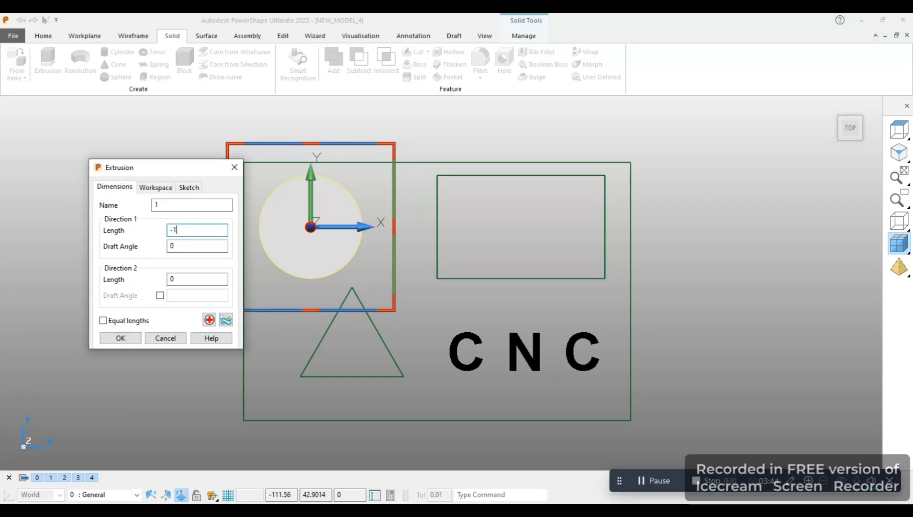
left_click(120, 338)
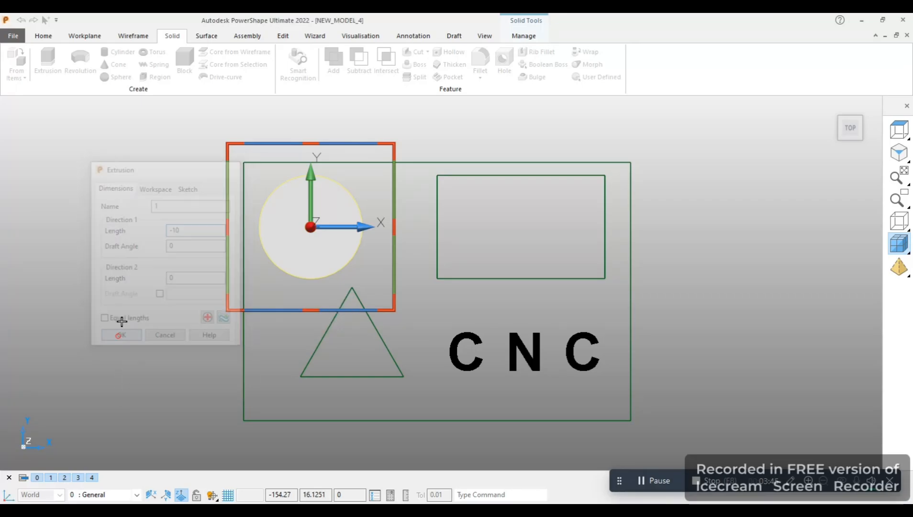
Step: Extrude the inner rectangle curve into a solid with a direction 1 length of -10
left_click(438, 228)
left_click(45, 72)
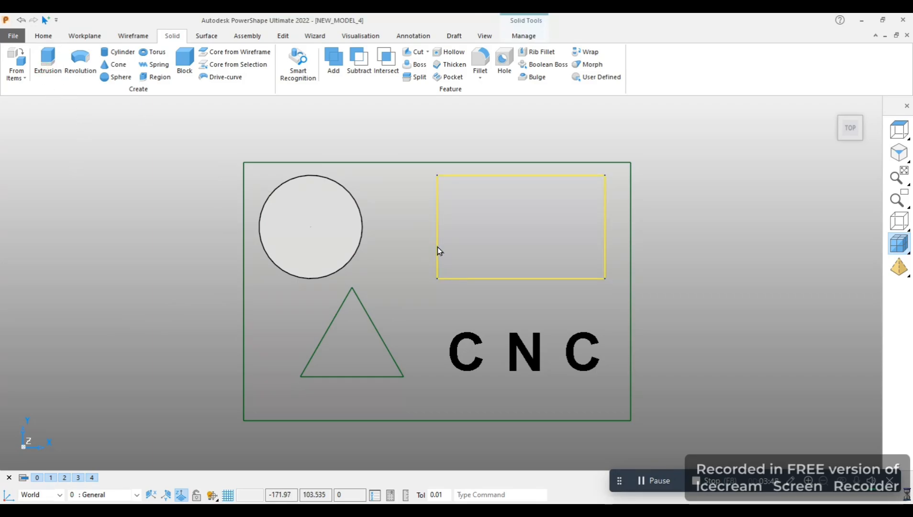
left_click(455, 238)
double_click(197, 232)
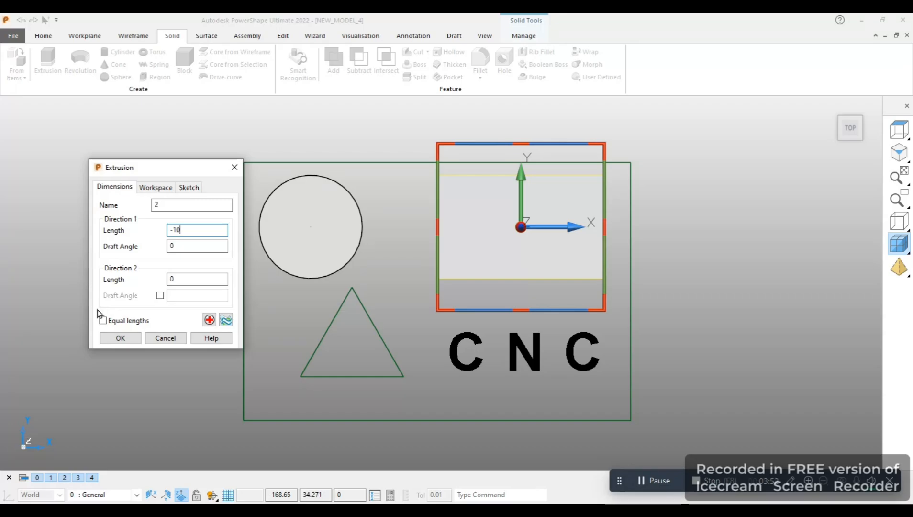
left_click(121, 338)
Step: Extrude the triangle curve into a solid with a direction 1 length of -10
left_click(326, 336)
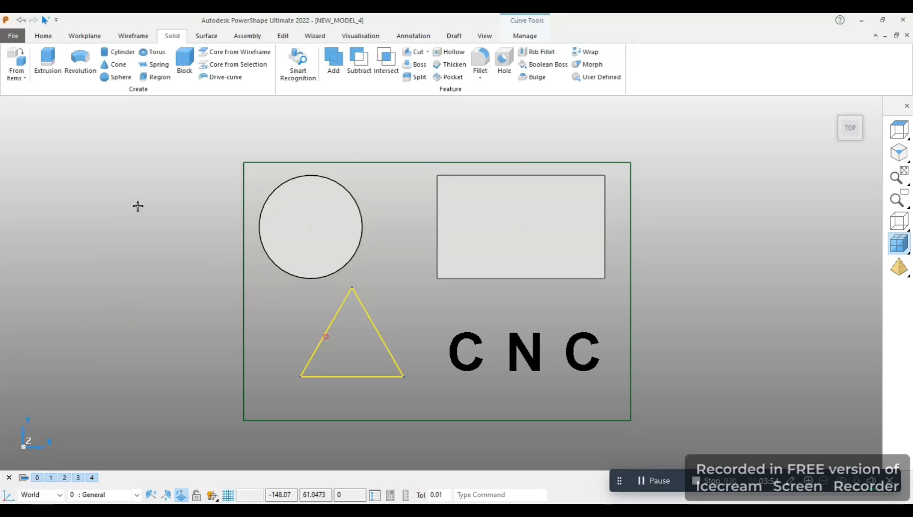
left_click(48, 65)
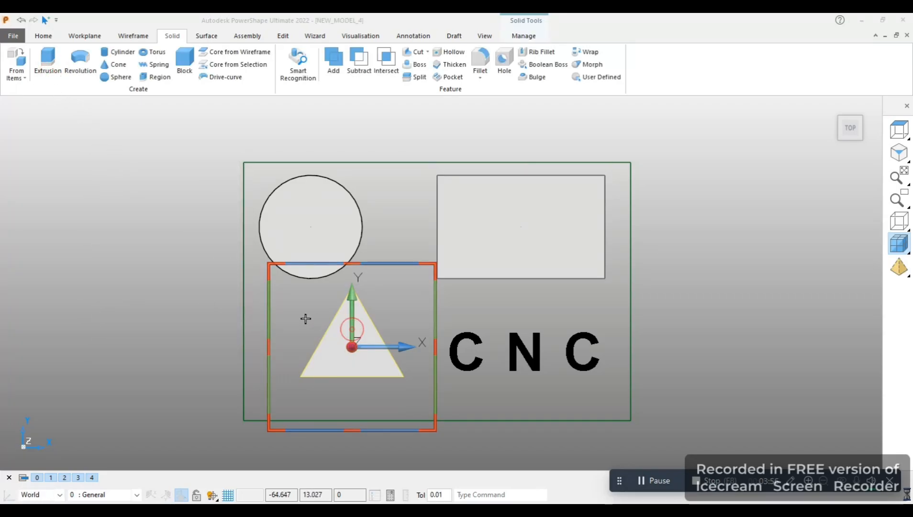
key("Tab")
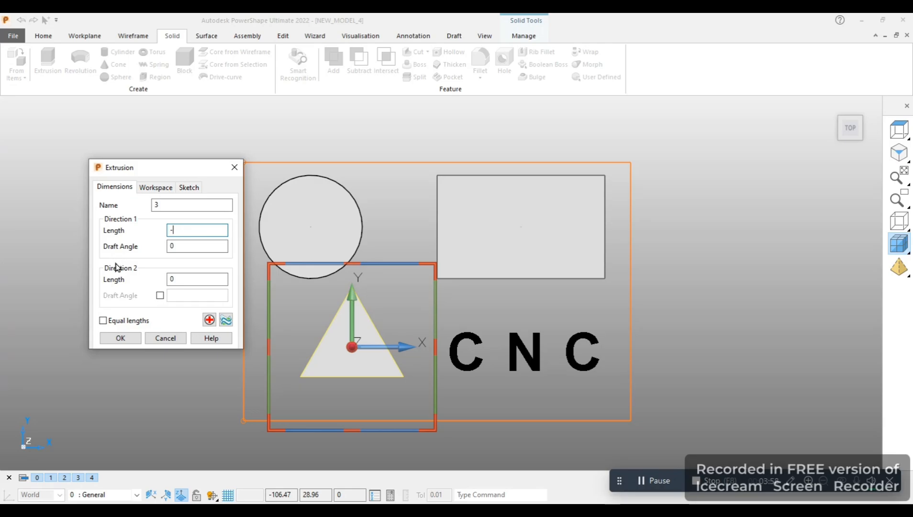
type("-10")
key("Tab")
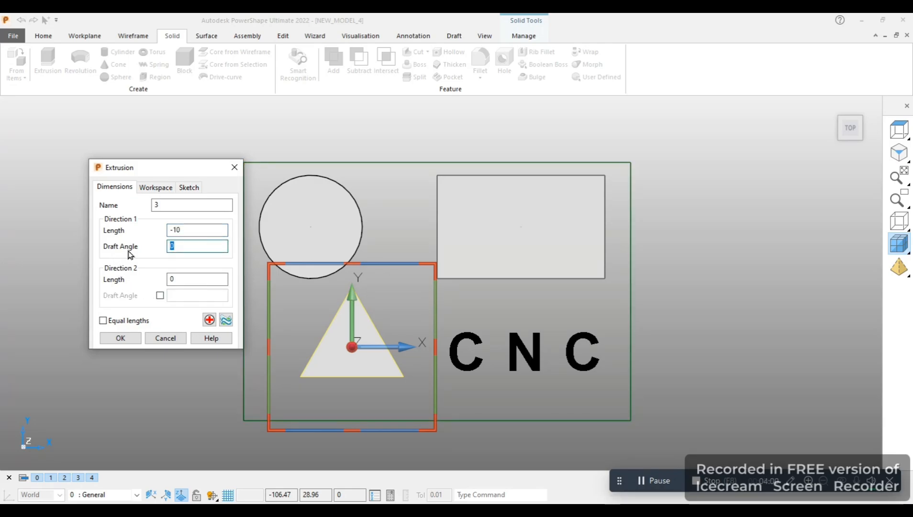
left_click(121, 337)
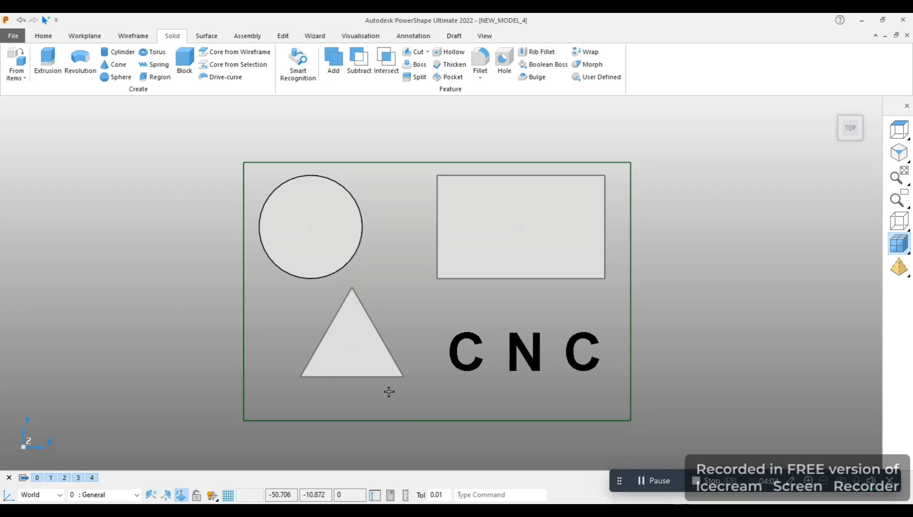
Step: Convert the CNC text to wireframe curves
middle_click_drag(414, 379, 395, 349, "shift")
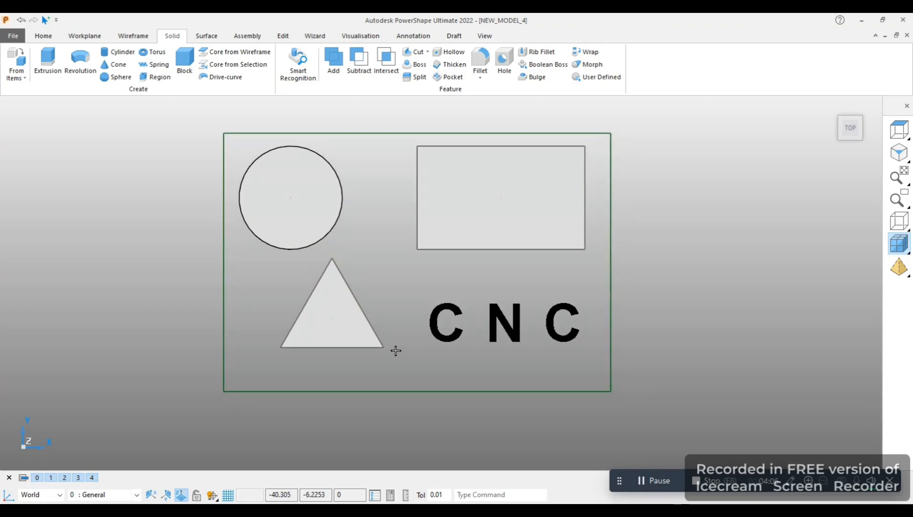
scroll(541, 348, "up", 3)
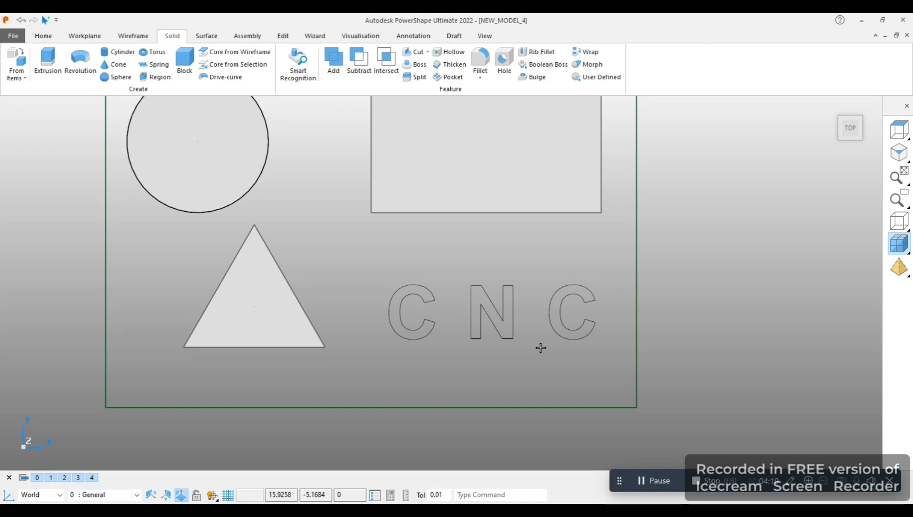
scroll(540, 348, "down", 1)
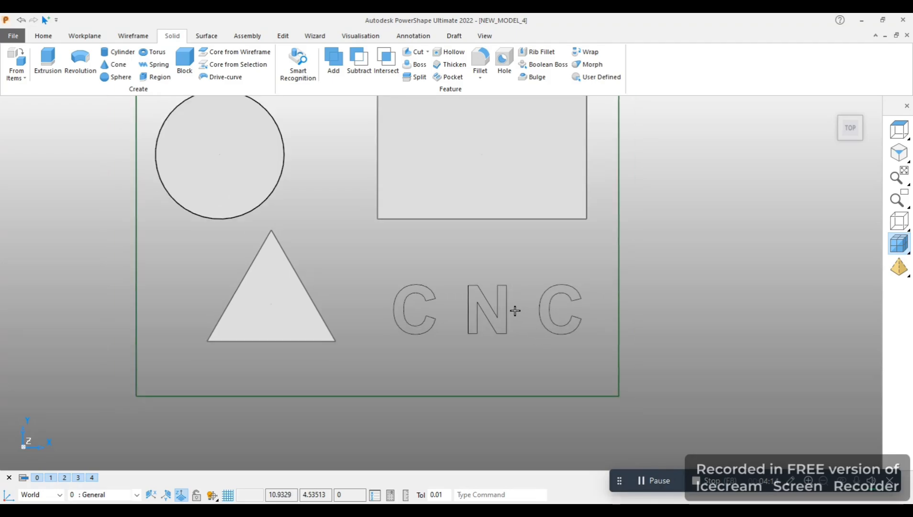
middle_click_drag(511, 305, 517, 313, "shift")
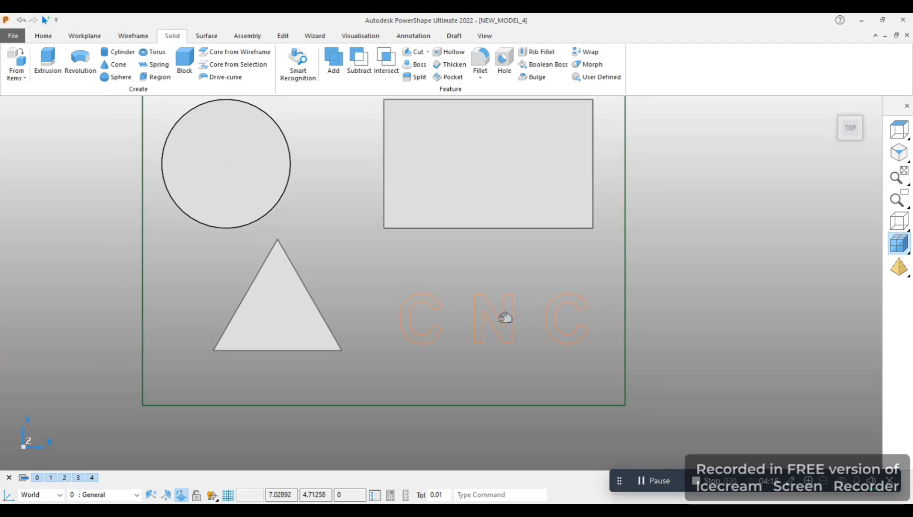
double_click(433, 302)
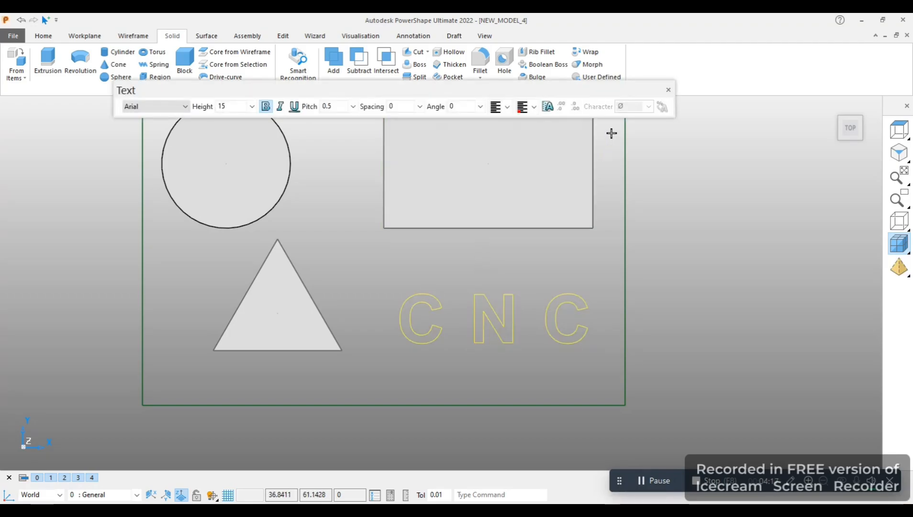
left_click(668, 89)
right_click(435, 306)
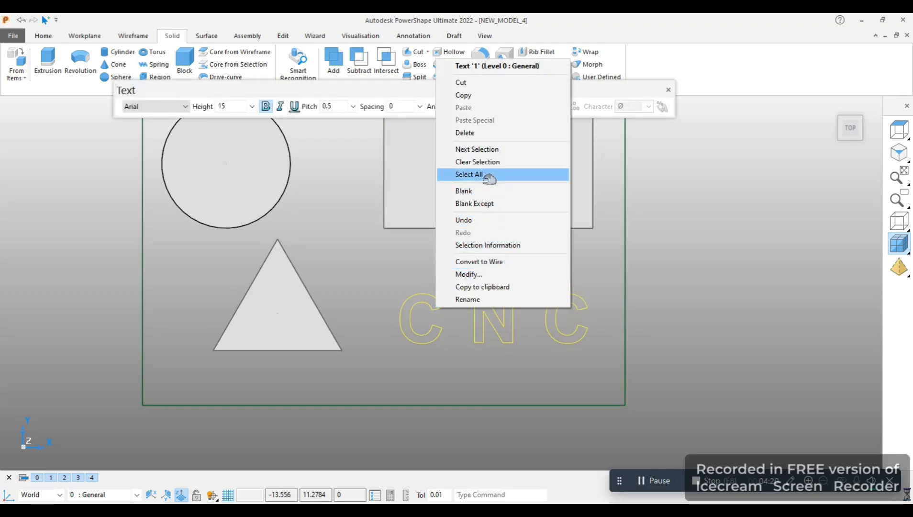
left_click(470, 261)
Step: Select the C, N and C letter curves together and apply Merge & Spline to them
left_click(433, 302)
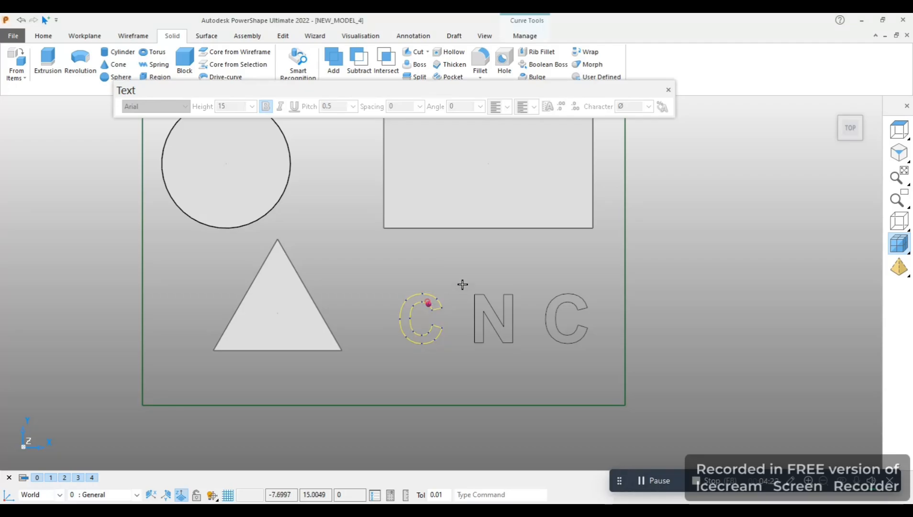
left_click(521, 299, "shift")
left_click(545, 299, "shift")
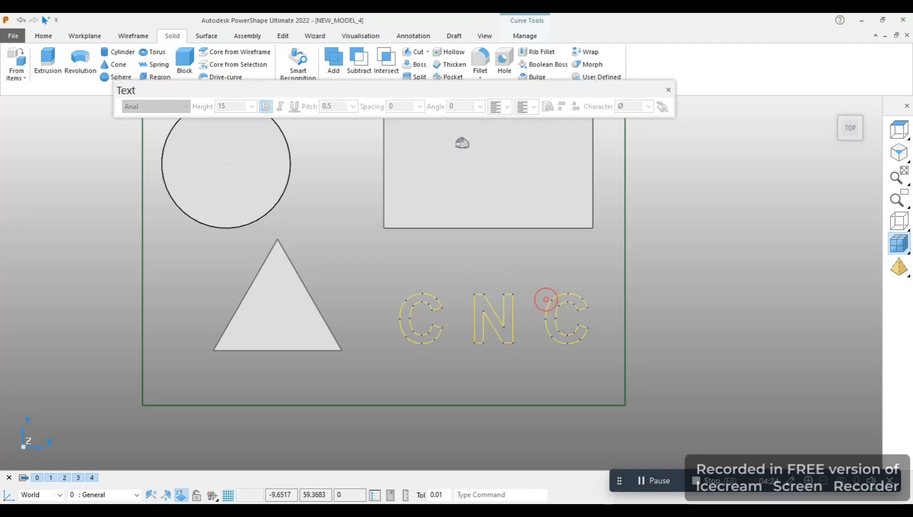
left_click(518, 41)
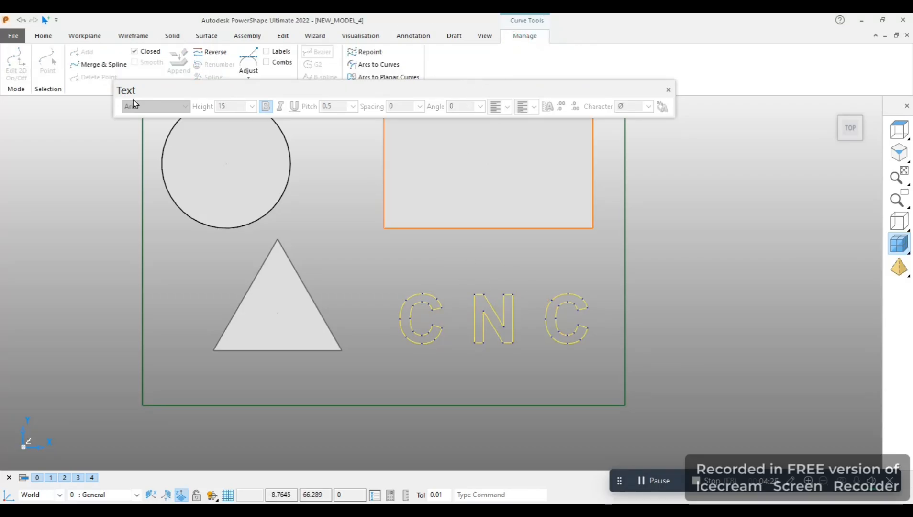
left_click(99, 63)
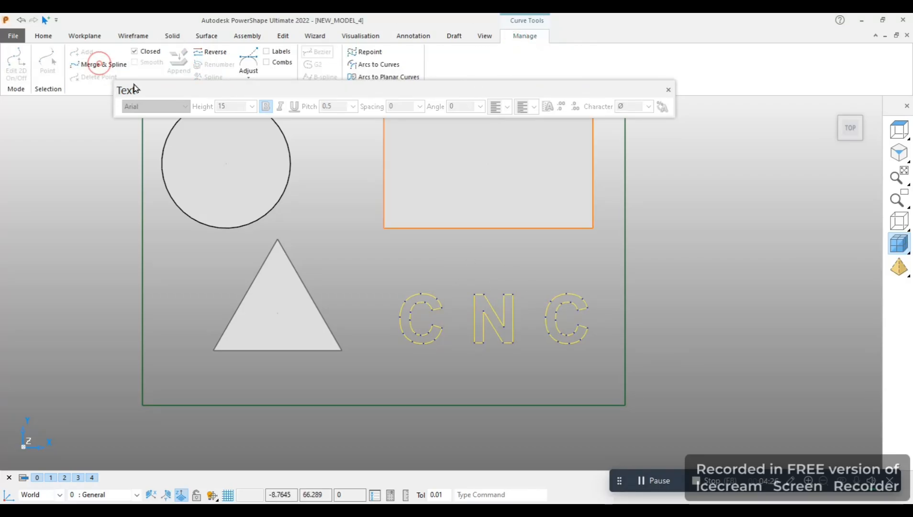
left_click(668, 91)
Step: Extrude the three CNC letter curves into solids with a direction 1 length of -5 and a draft angle of 10
left_click(172, 36)
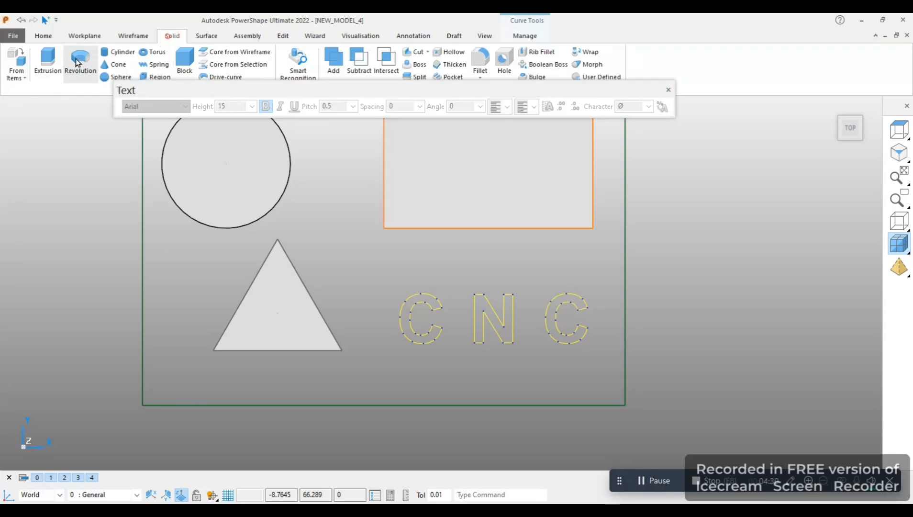
left_click(50, 64)
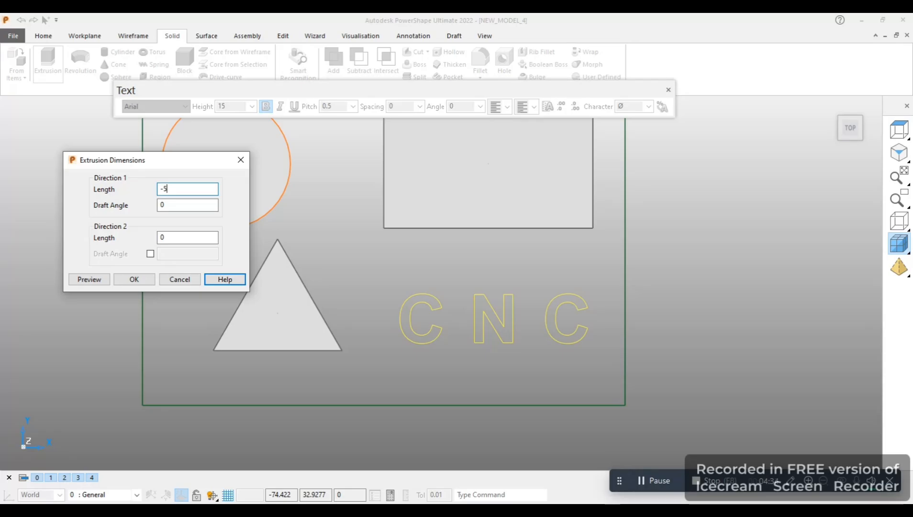
key("BackSpace")
type("1")
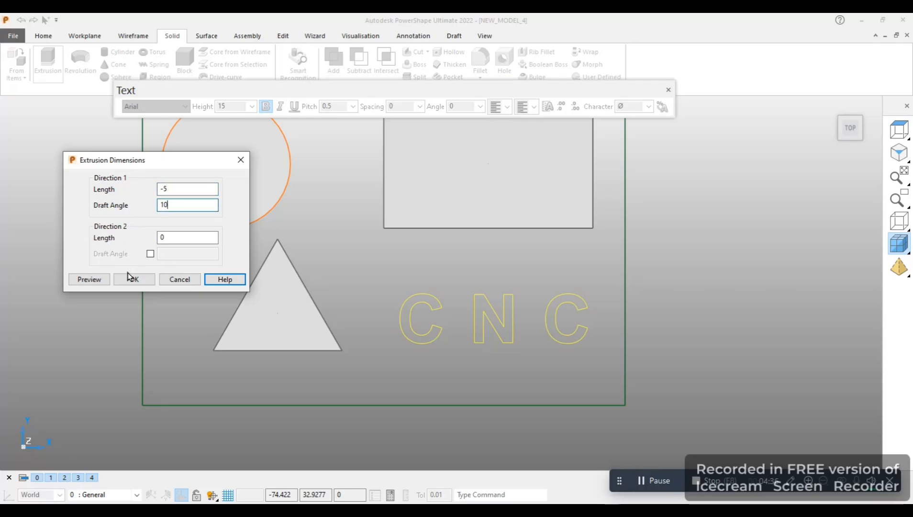
type("0")
double_click(177, 203)
left_click(133, 279)
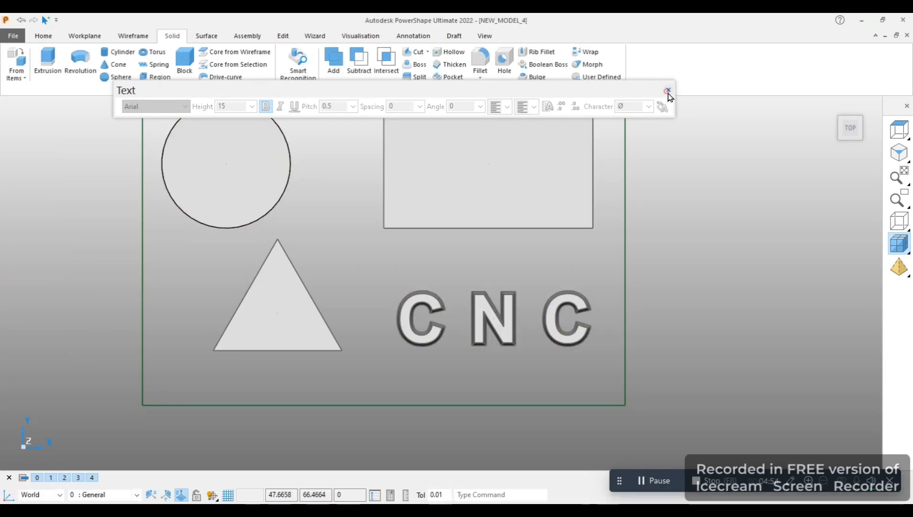
left_click(668, 92)
Step: Set the direction 1 draft angle of the N and both C letter extrusions to 10
double_click(482, 320)
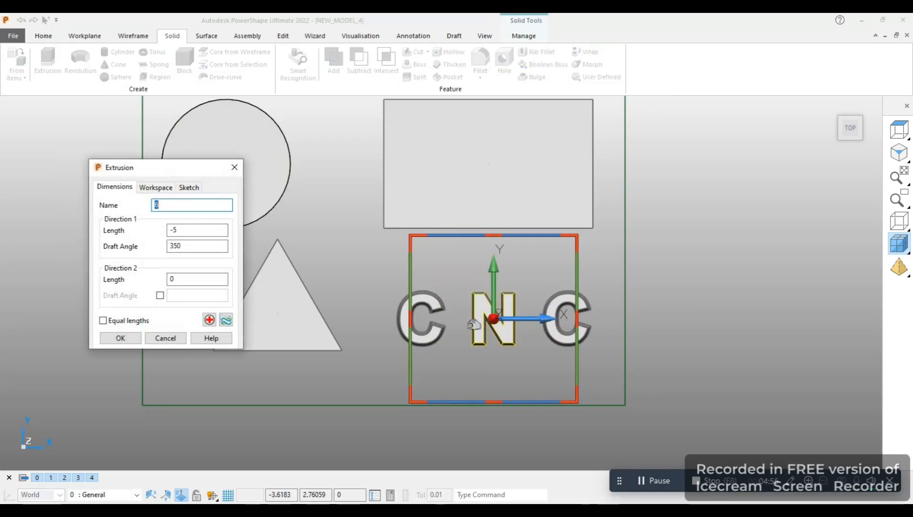
double_click(208, 243)
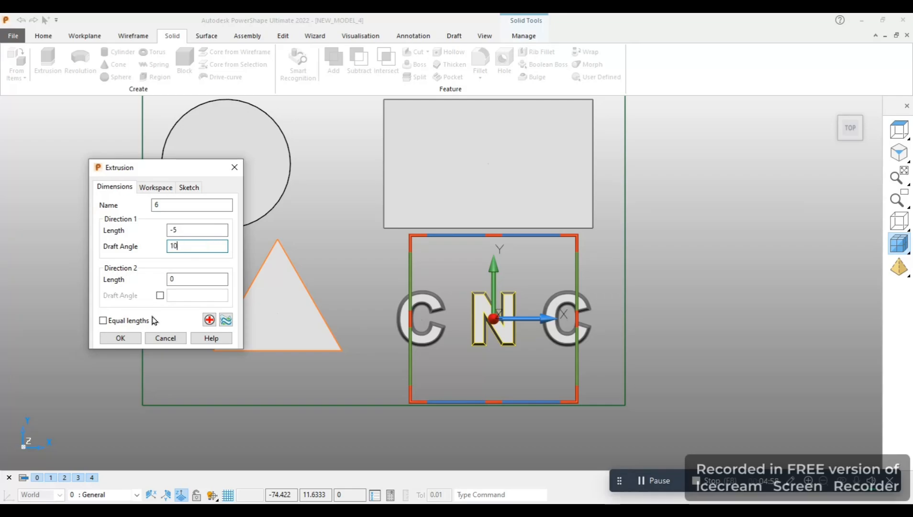
left_click(124, 337)
double_click(409, 321)
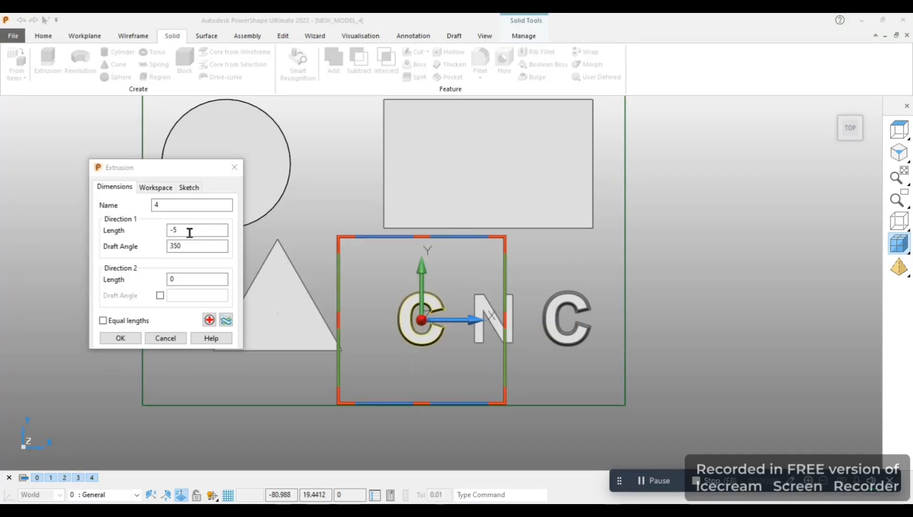
double_click(188, 232)
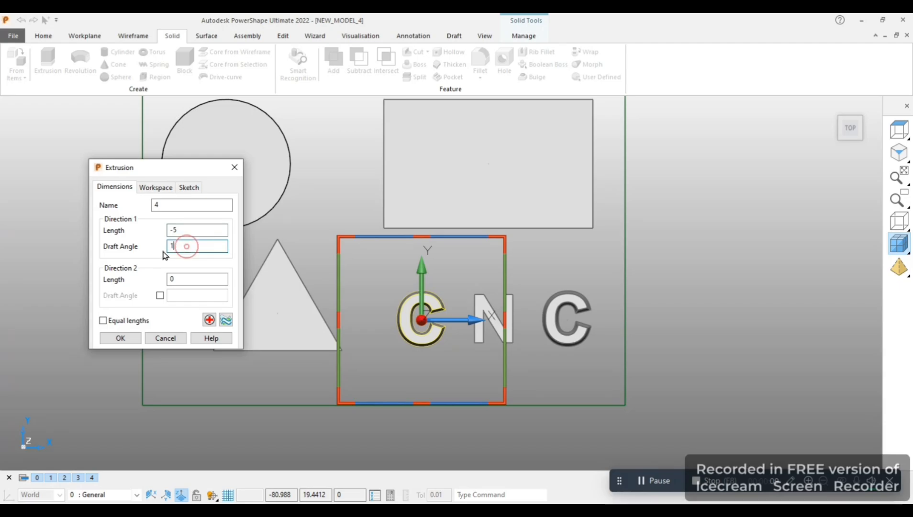
left_click(134, 335)
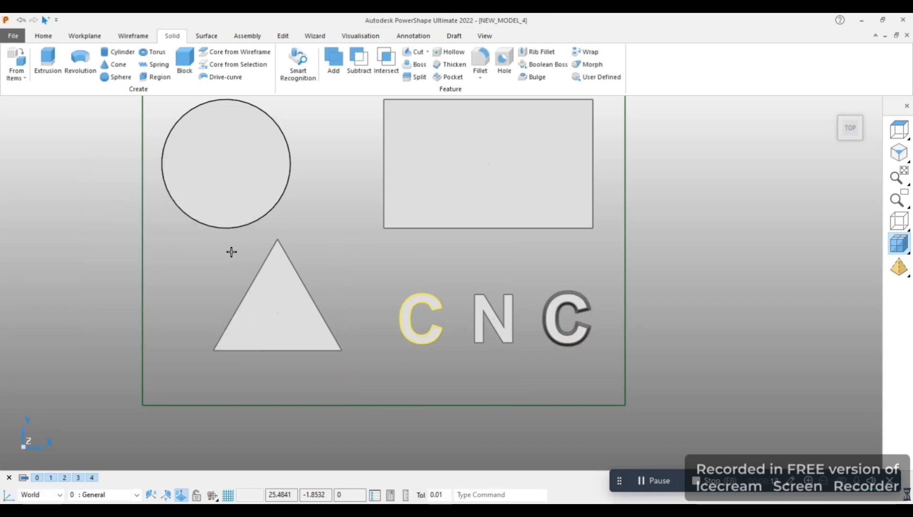
left_click(548, 322)
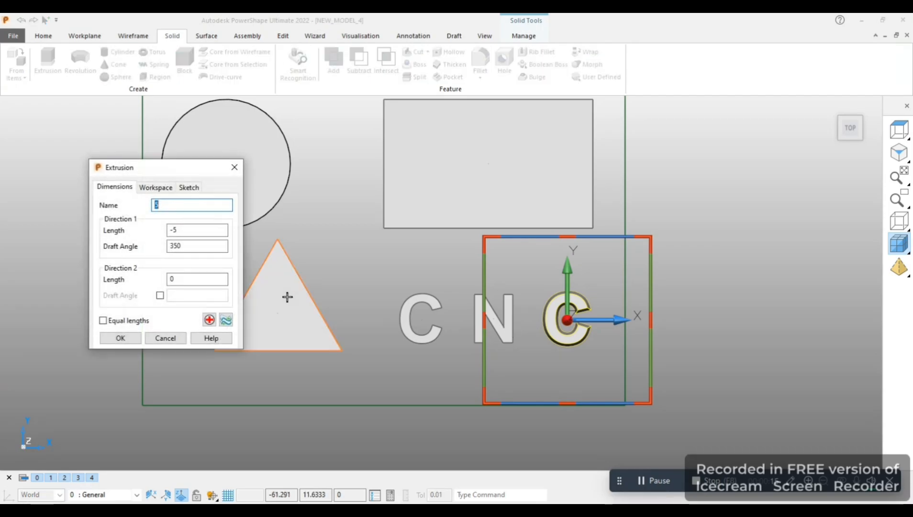
double_click(193, 245)
type("10")
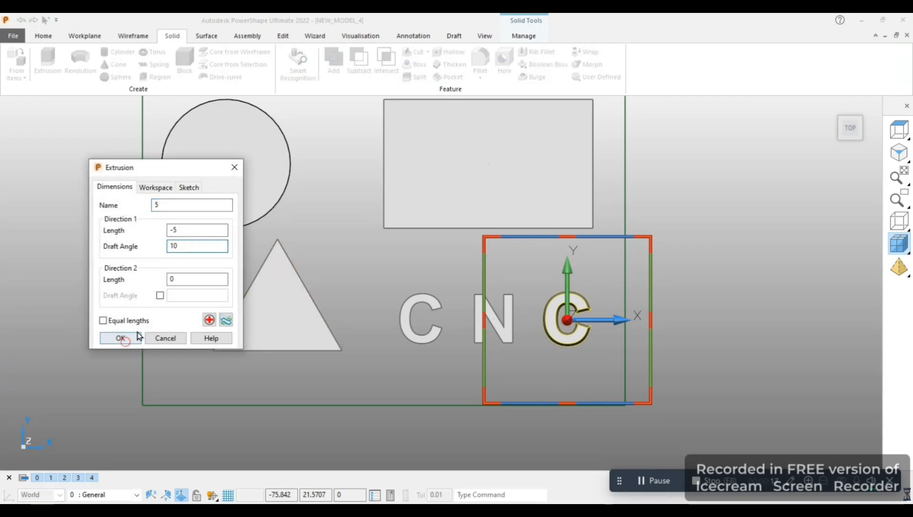
left_click(137, 335)
Step: Extrude the large outer rectangle curve into a solid with a direction 1 length of -20
left_click(381, 279)
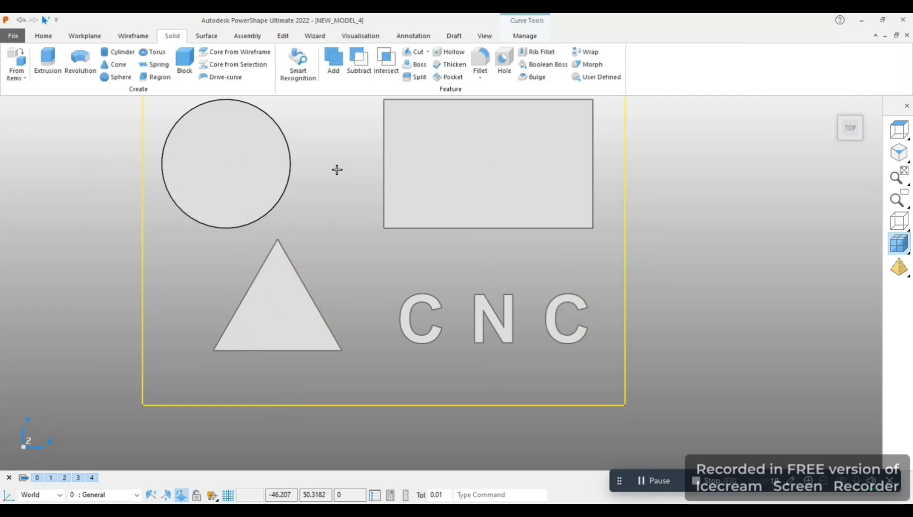
left_click(48, 58)
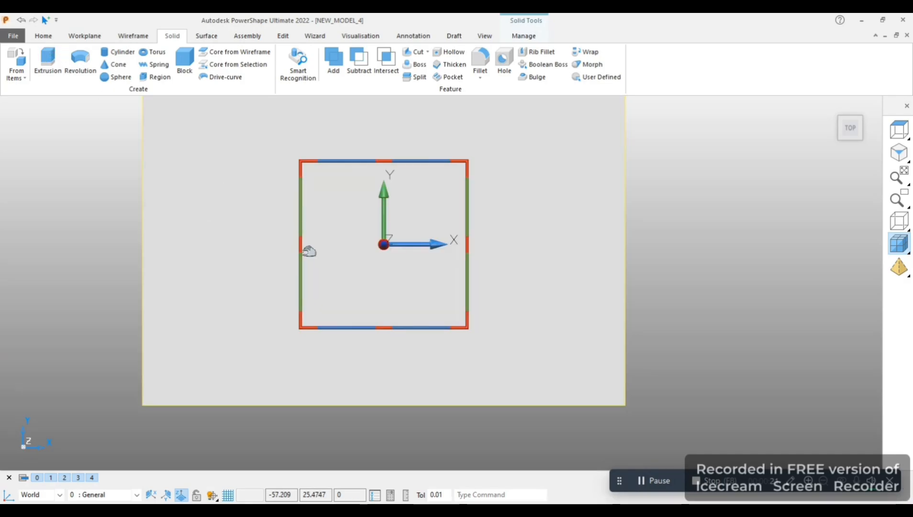
double_click(300, 249)
left_click_drag(197, 224, 122, 229)
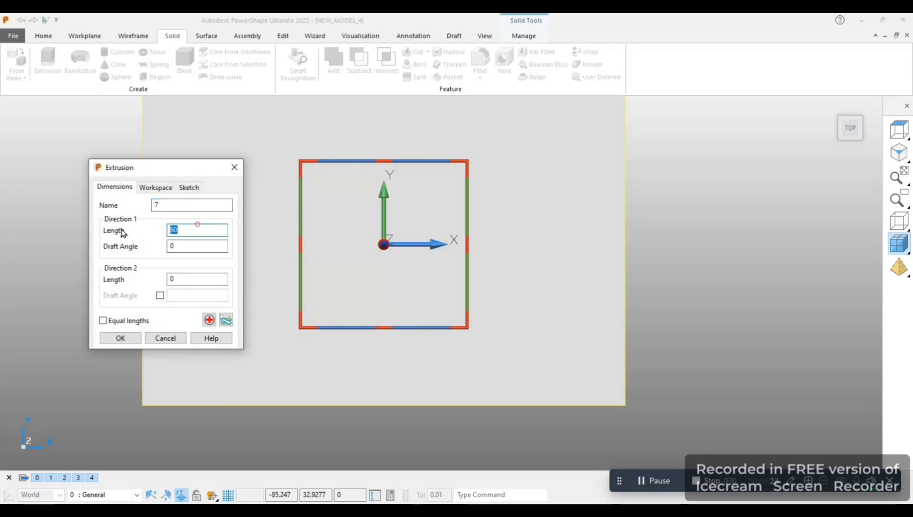
left_click(121, 338)
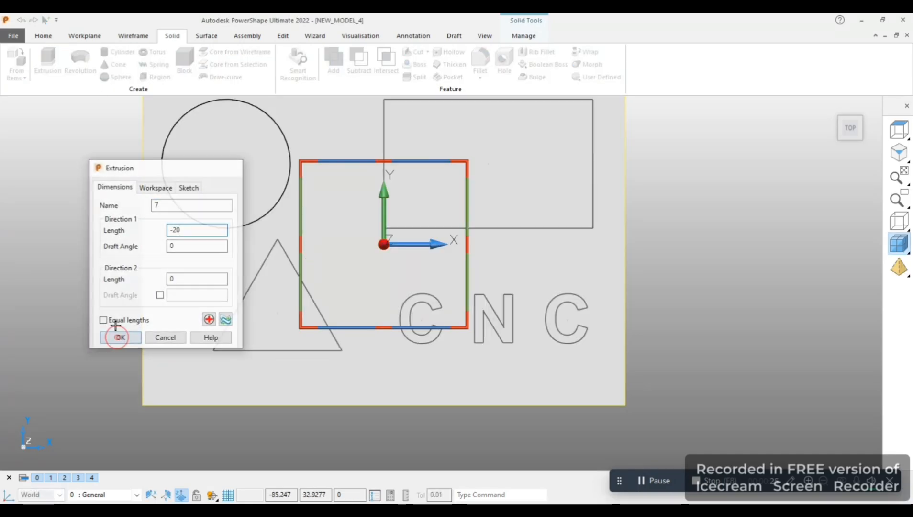
Step: Subtract the circle, rectangle, triangle and three CNC letter solids from the large outer block with a Boolean Subtraction
scroll(336, 214, "down", 3)
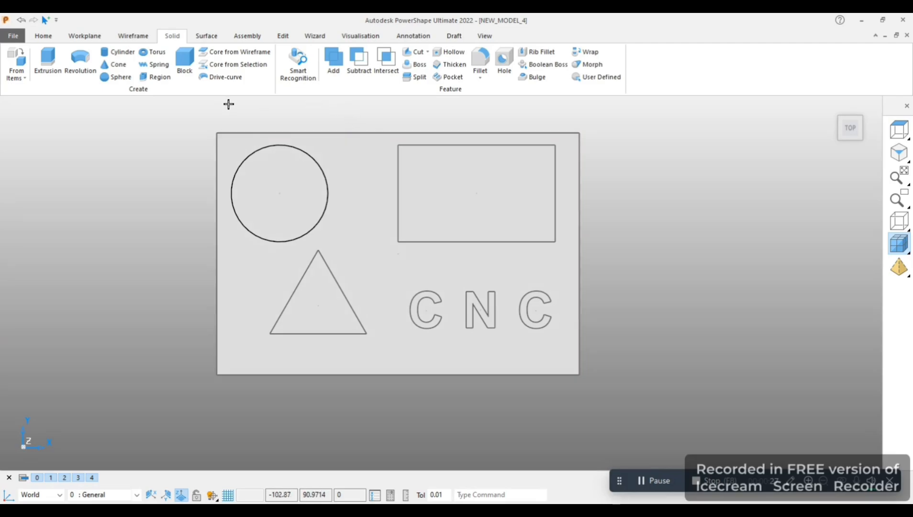
left_click(359, 60)
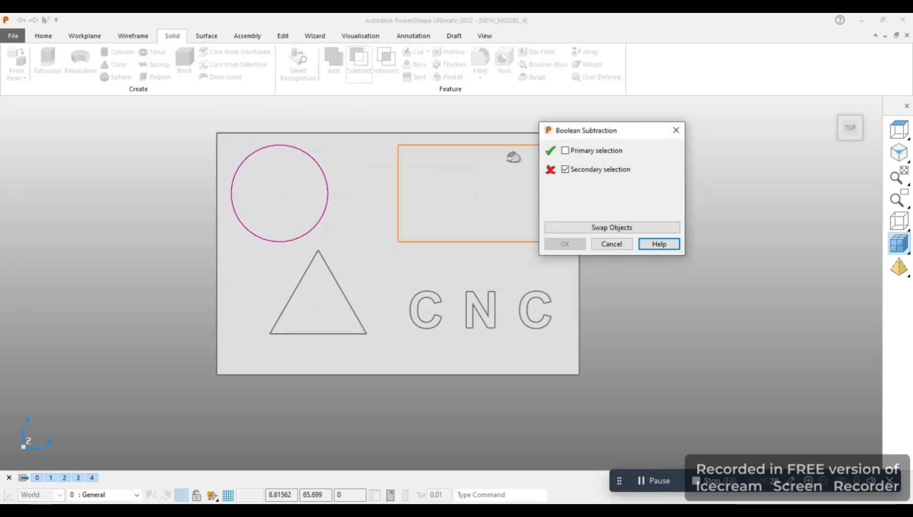
left_click(567, 151)
left_click(361, 133)
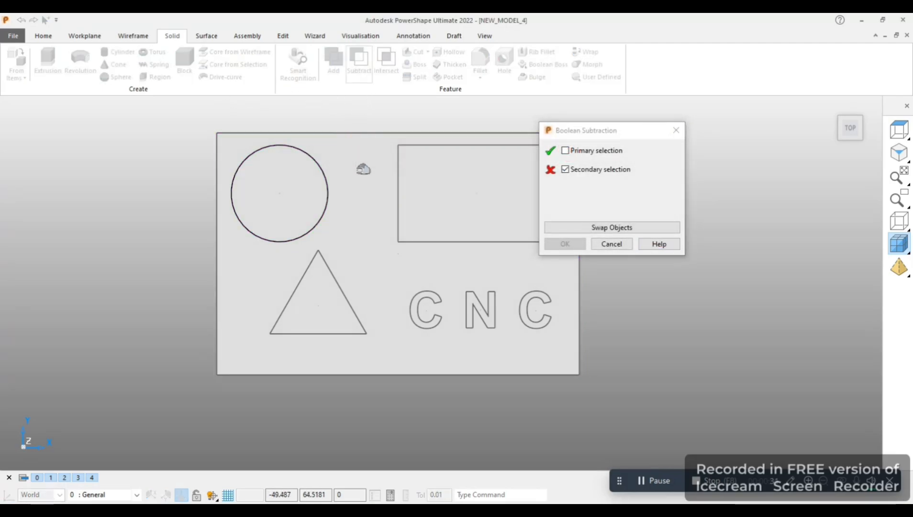
left_click(287, 176)
left_click(420, 196)
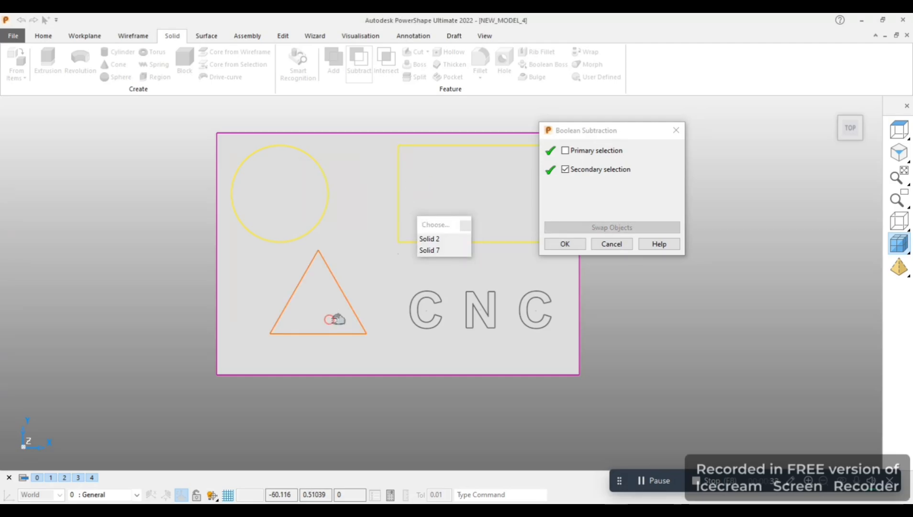
left_click(337, 316)
middle_click_drag(374, 236, 246, 230, "shift")
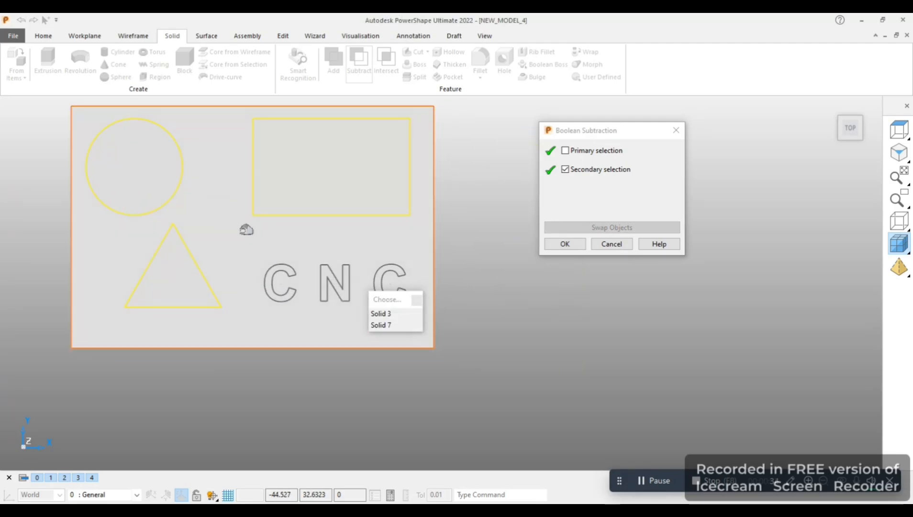
left_click(279, 267)
left_click(374, 284)
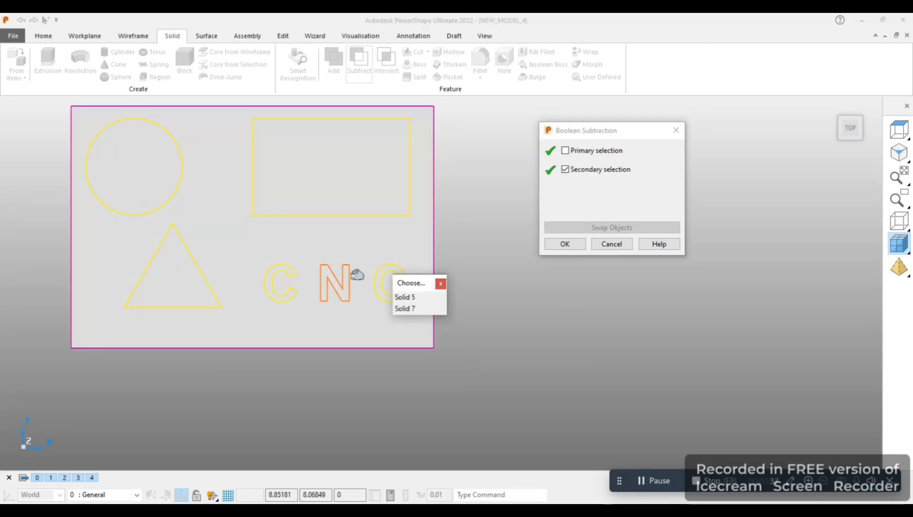
left_click(348, 273)
left_click(565, 243)
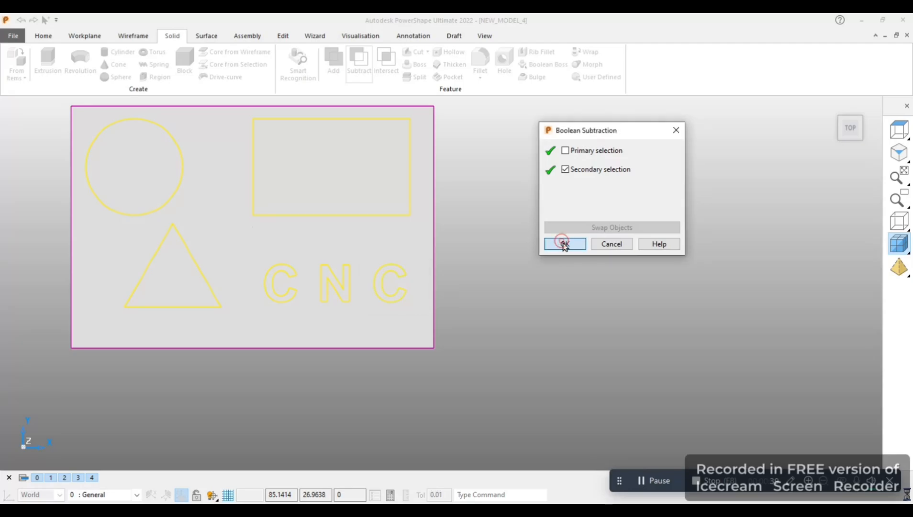
Step: Examine the tapered walls of the CNC letter cuts and the triangle, circle and rectangle pockets from several angles
middle_click_drag(280, 280, 391, 303, "shift")
middle_click_drag(524, 296, 521, 273)
scroll(521, 273, "up", 1)
scroll(458, 318, "up", 8)
scroll(452, 317, "up", 3)
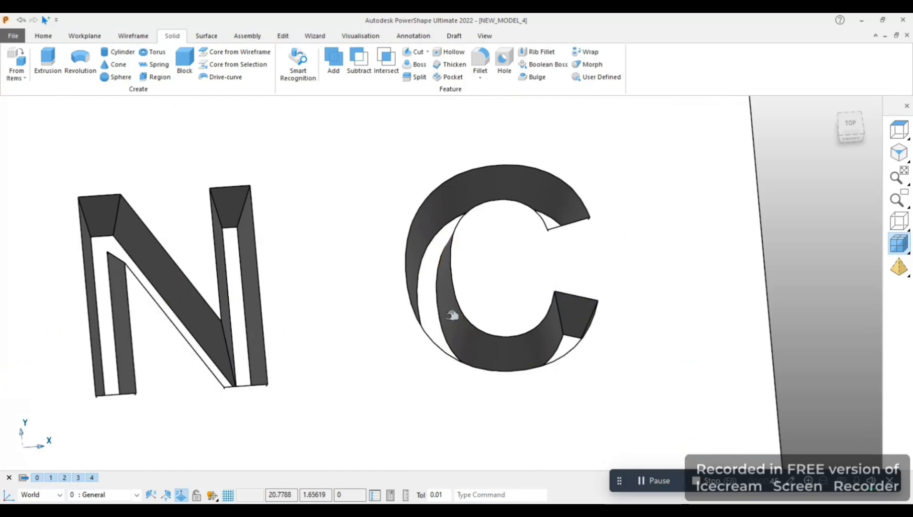
middle_click_drag(452, 317, 306, 249)
middle_click_drag(584, 248, 593, 264)
scroll(460, 300, "down", 2)
middle_click_drag(495, 247, 490, 290)
scroll(493, 246, "down", 5)
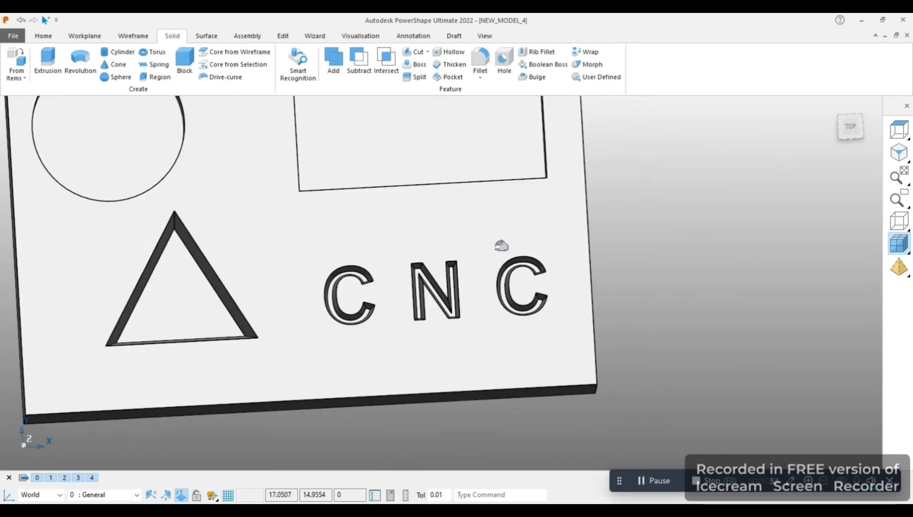
middle_click_drag(412, 232, 448, 207)
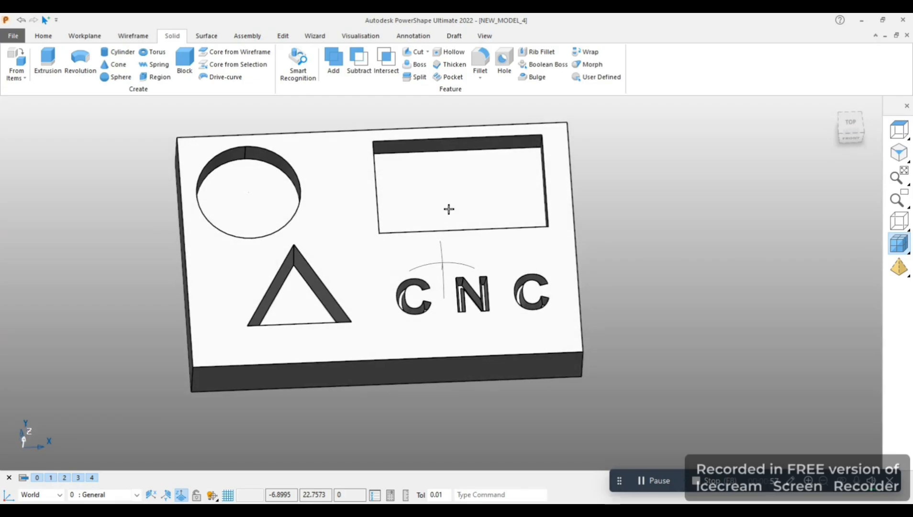
Step: Draw a full circle centred in the rectangular pocket, viewed from the top
left_click(854, 119)
middle_click_drag(546, 236, 403, 247, "shift")
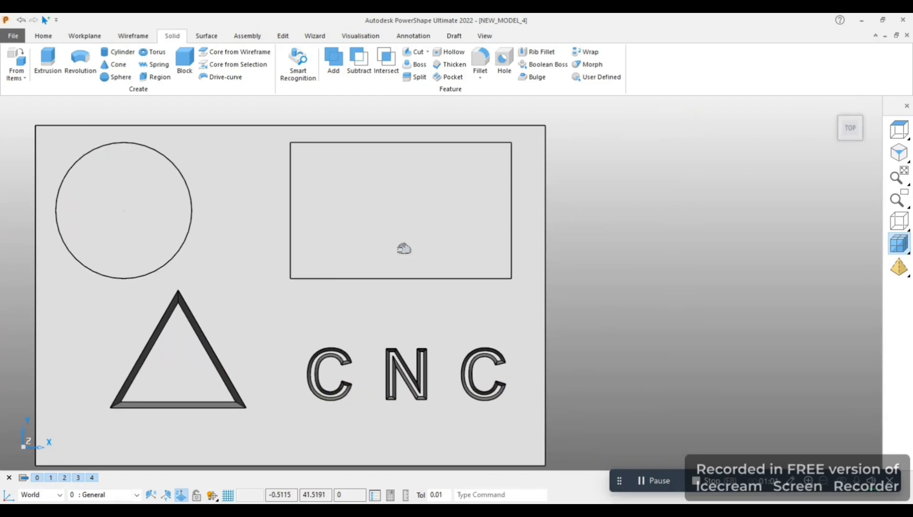
left_click(133, 35)
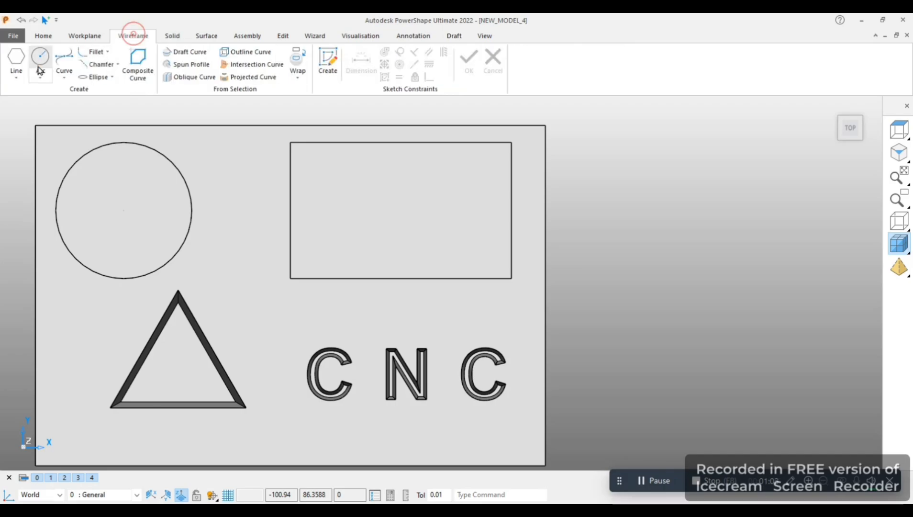
left_click(40, 70)
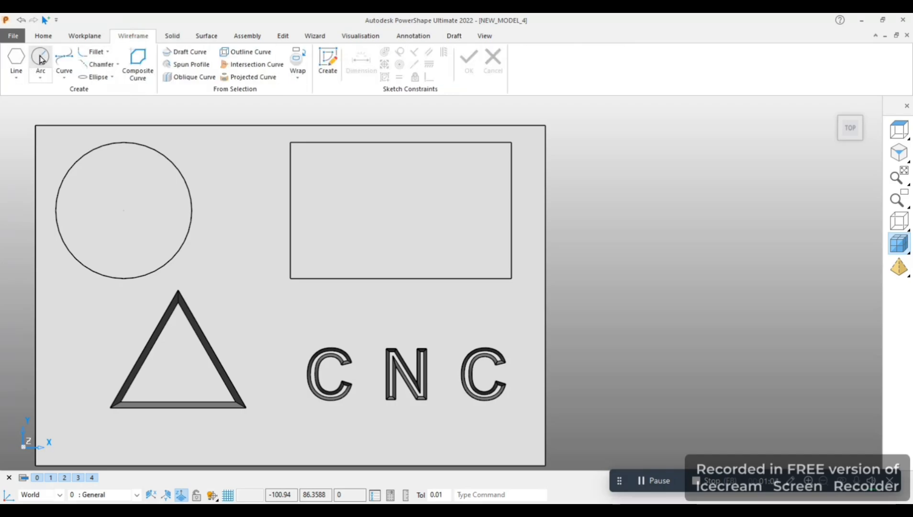
left_click(400, 211)
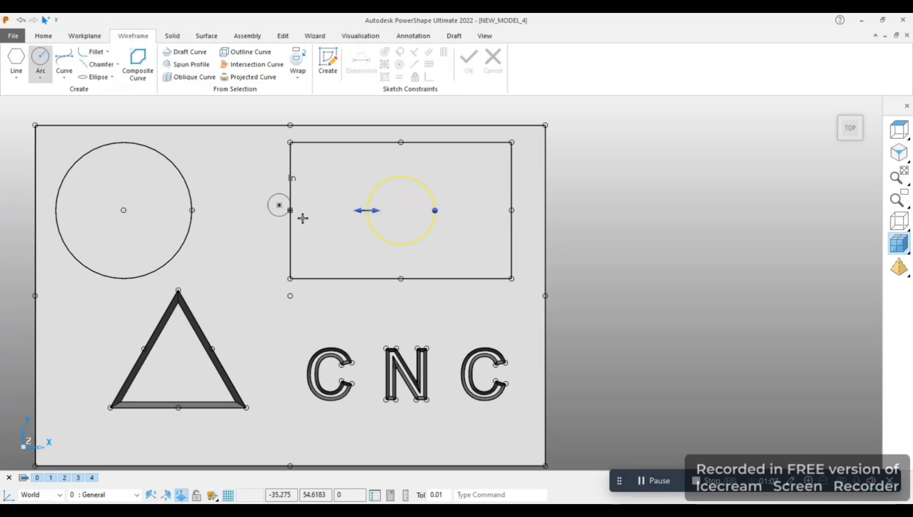
key("Escape")
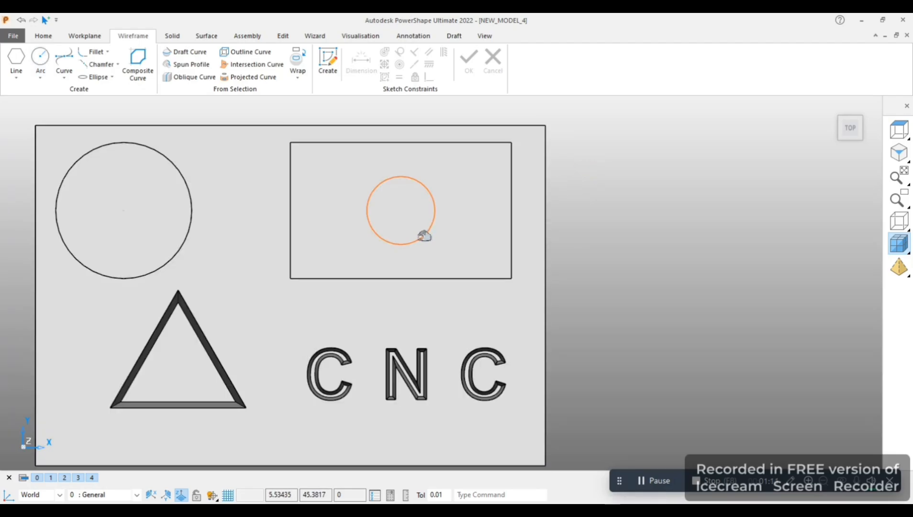
Step: Create a composite curve from the small circle in the rectangular pocket
key("alt+c")
left_click(433, 216)
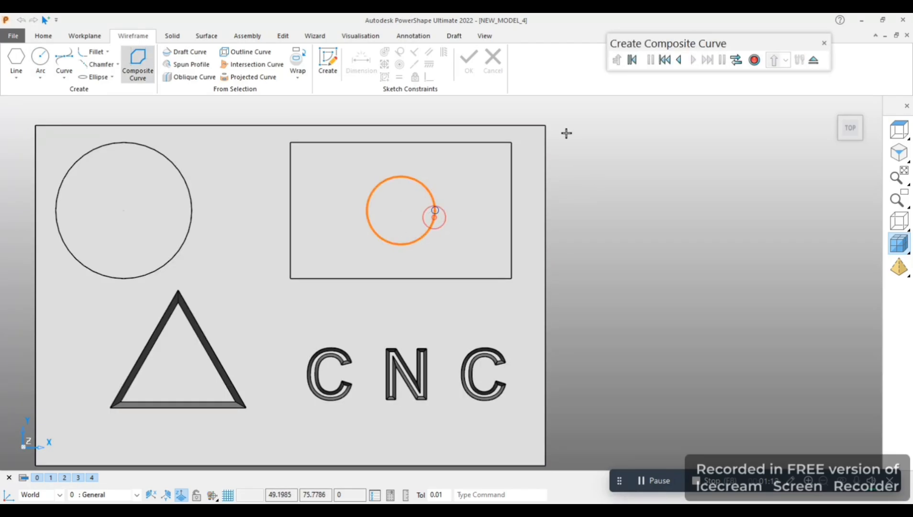
left_click(750, 61)
left_click(824, 44)
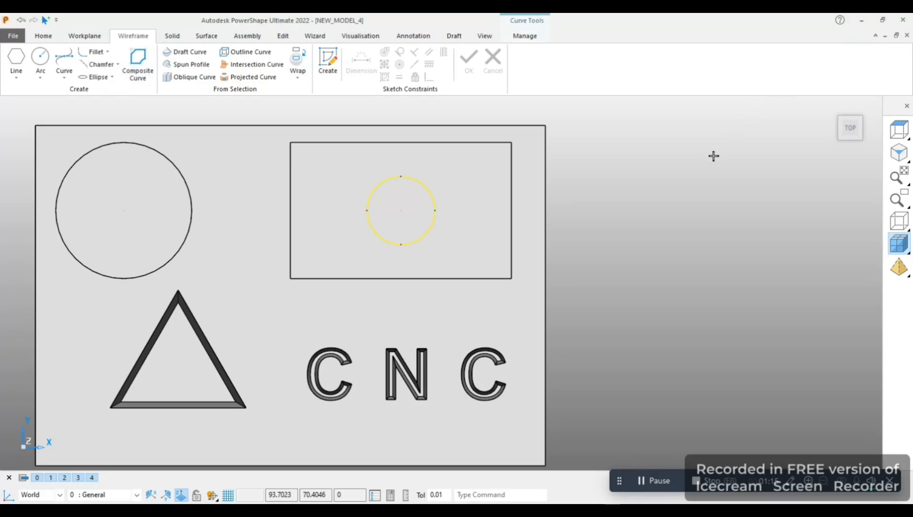
Step: Extrude the small circle's composite curve into a solid with a direction 1 length of 10 and a draft angle of -10
middle_click_drag(354, 267, 424, 183)
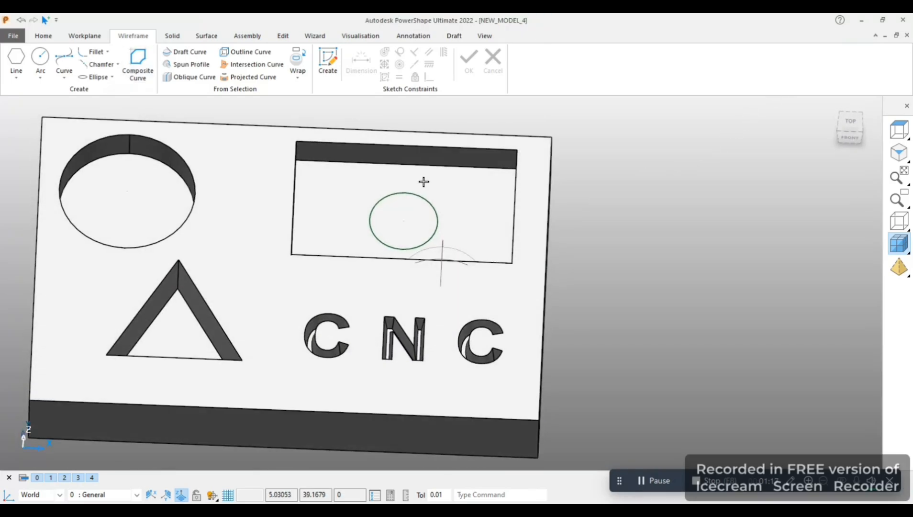
left_click(427, 200)
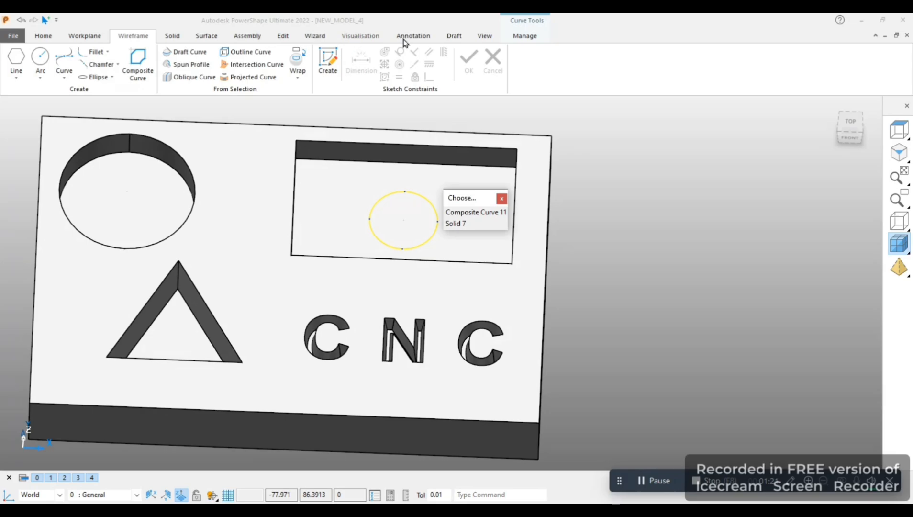
left_click(173, 36)
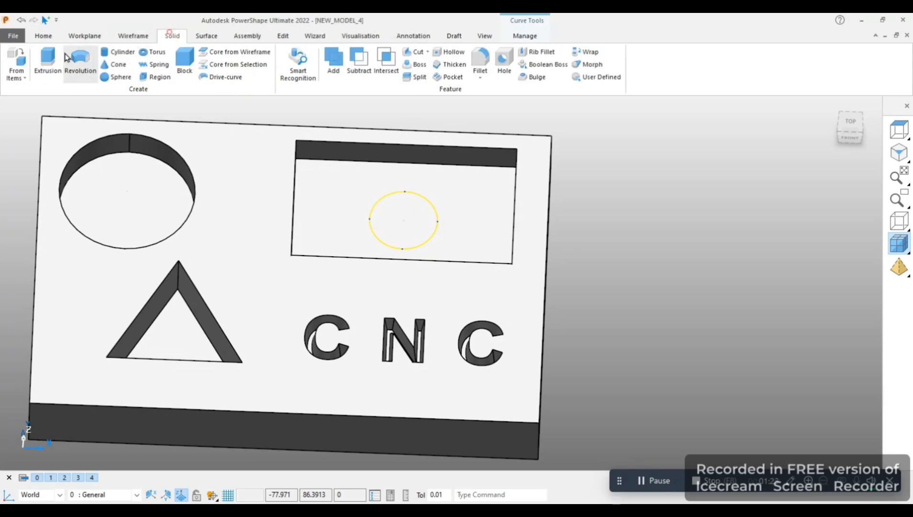
left_click(53, 58)
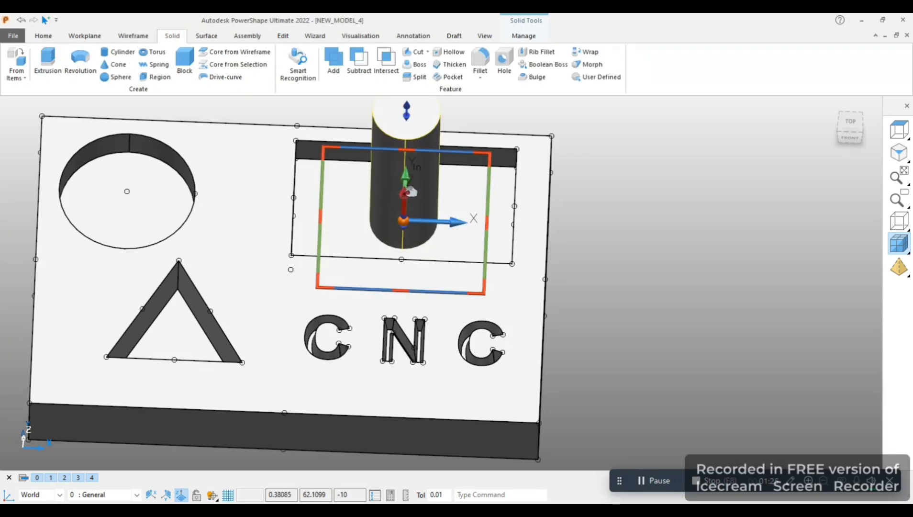
double_click(197, 228)
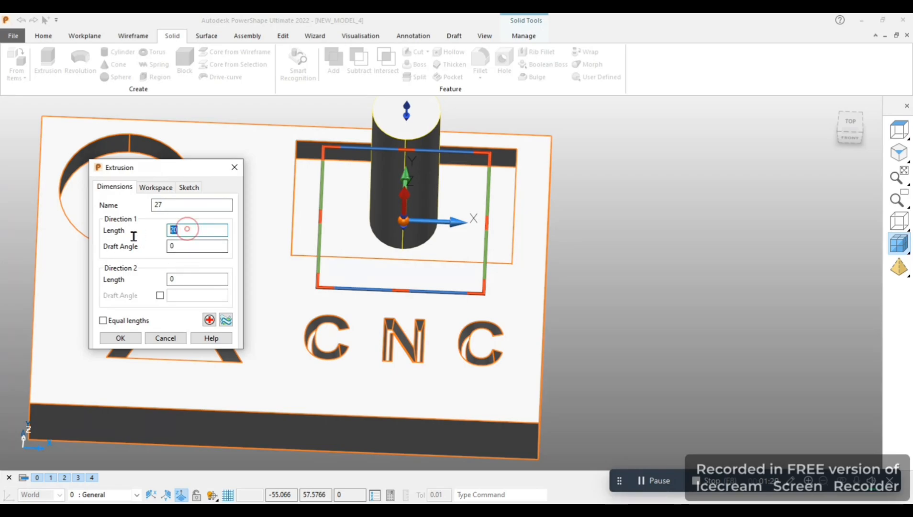
double_click(181, 248)
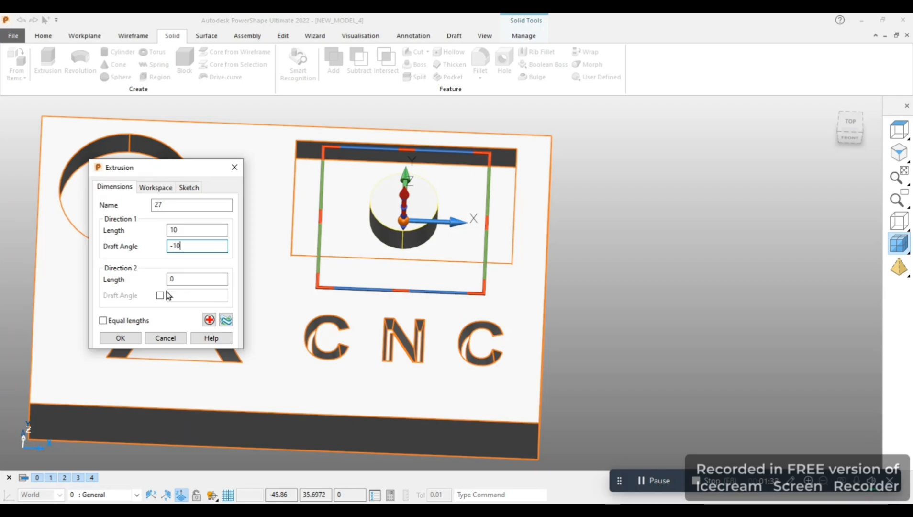
left_click(131, 335)
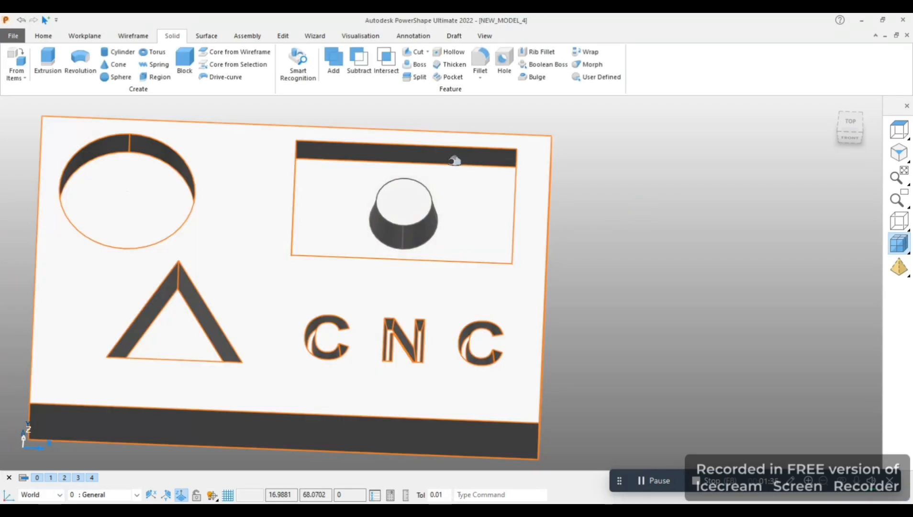
Step: Fillet the block's two front vertical corner edges, on the triangle and CNC side, with a radius of 5
middle_click_drag(455, 159, 568, 194)
left_click(480, 49)
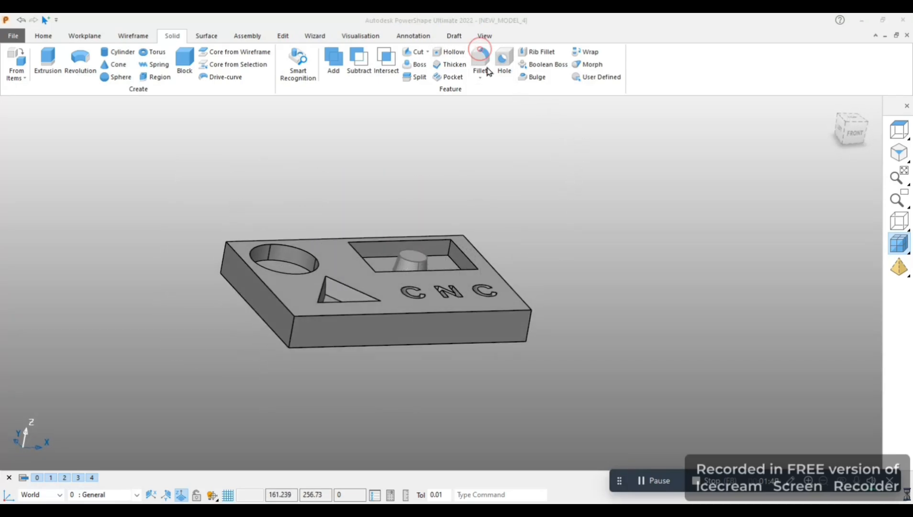
left_click(288, 331)
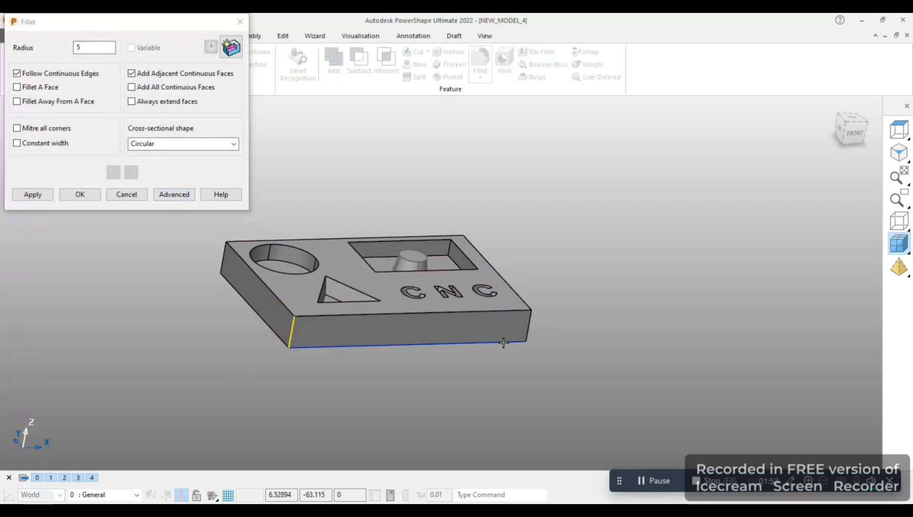
left_click(867, 120)
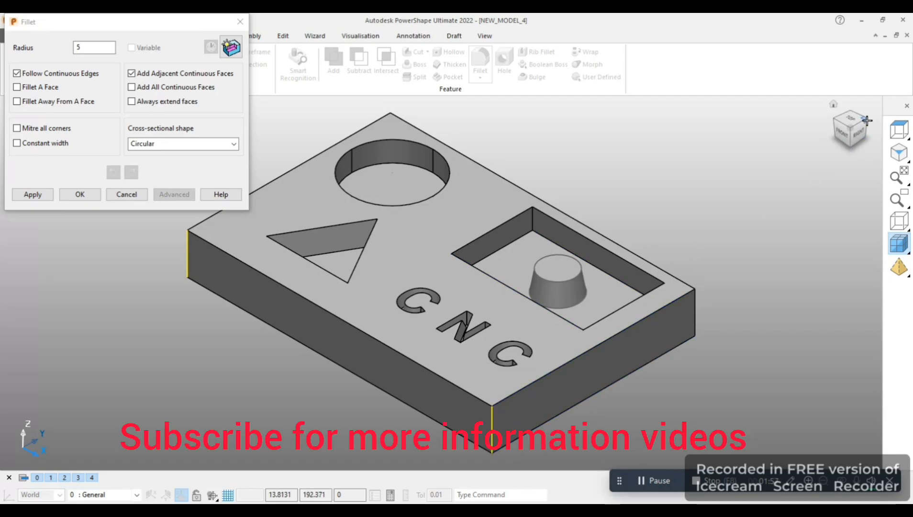
left_click(27, 195)
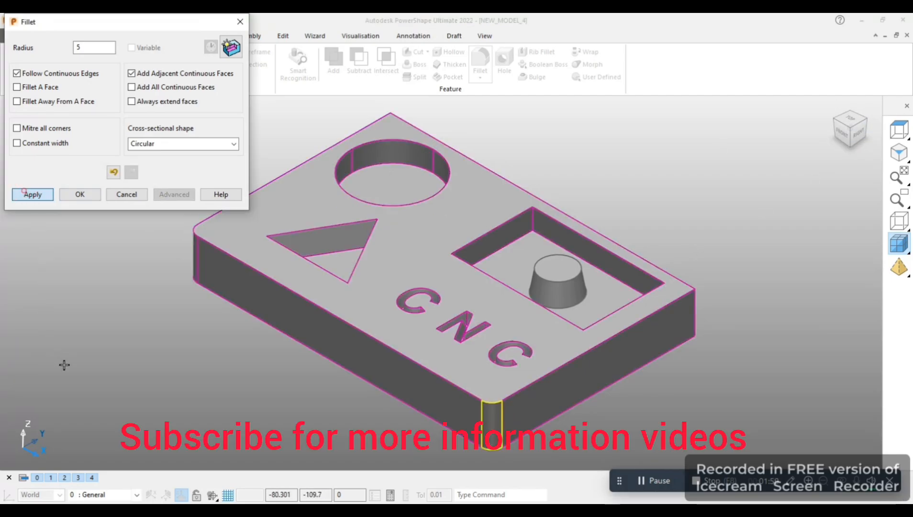
left_click(526, 262)
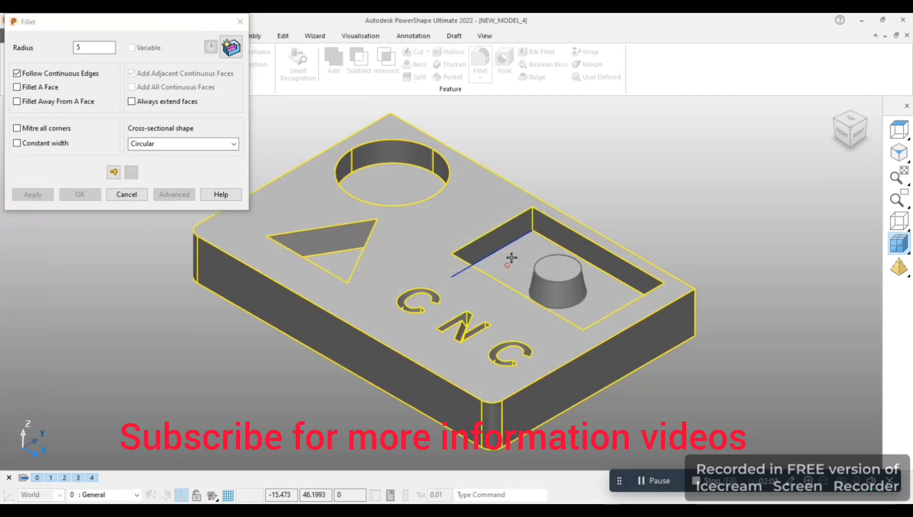
left_click(138, 199)
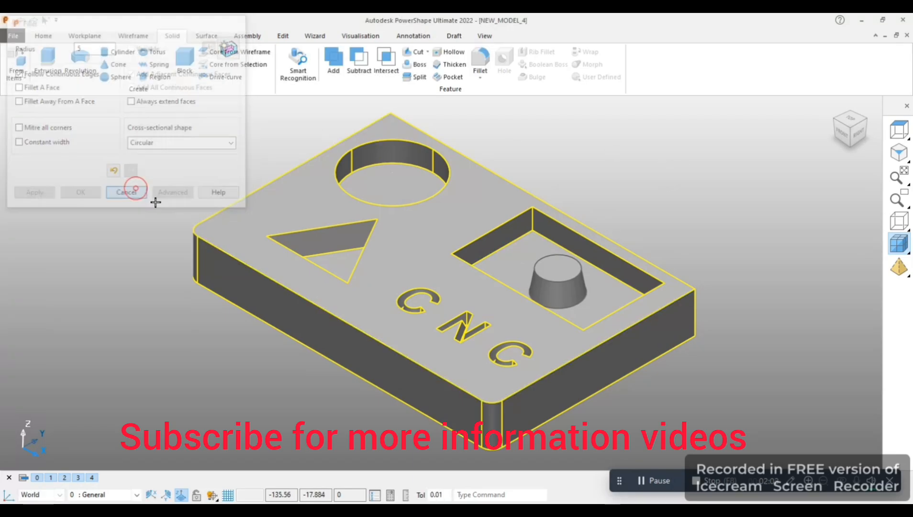
Step: Chamfer the block's two back vertical corner edges, on the circle and rectangle side, with a distance of 5
left_click(479, 74)
left_click(483, 118)
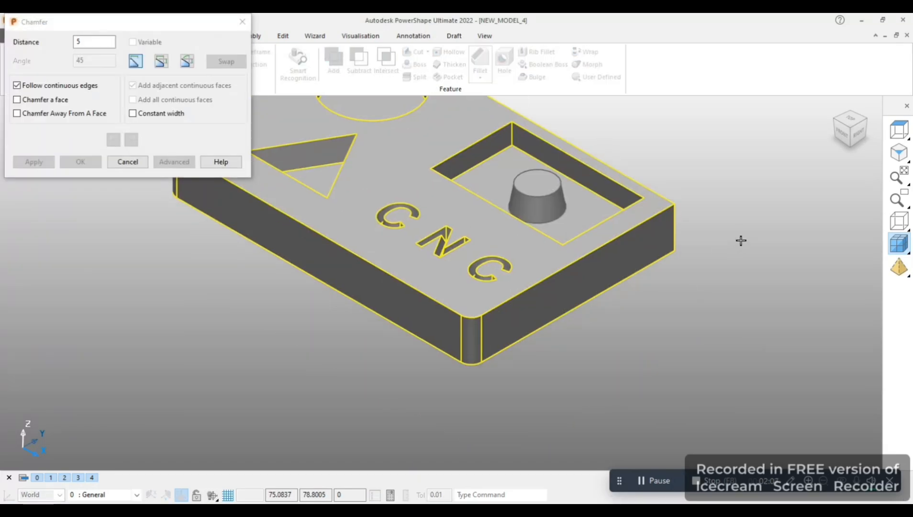
middle_click_drag(739, 240, 641, 235)
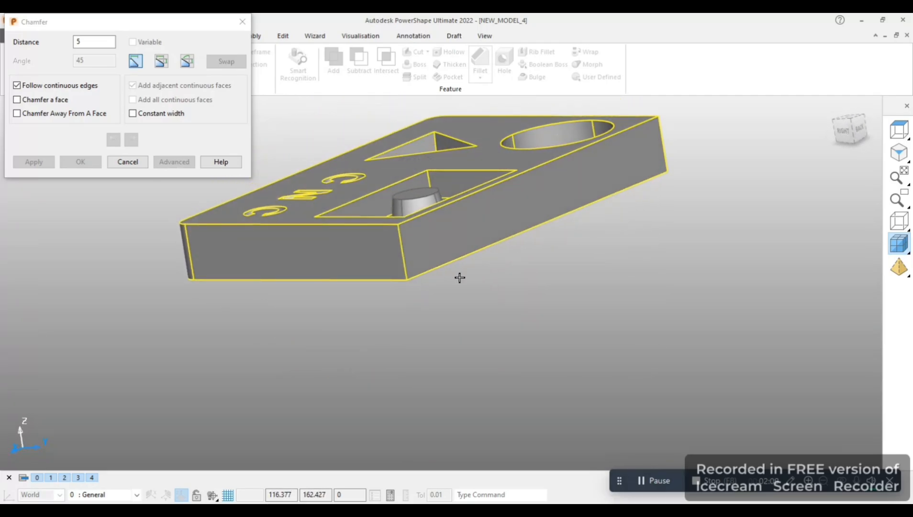
left_click(402, 253)
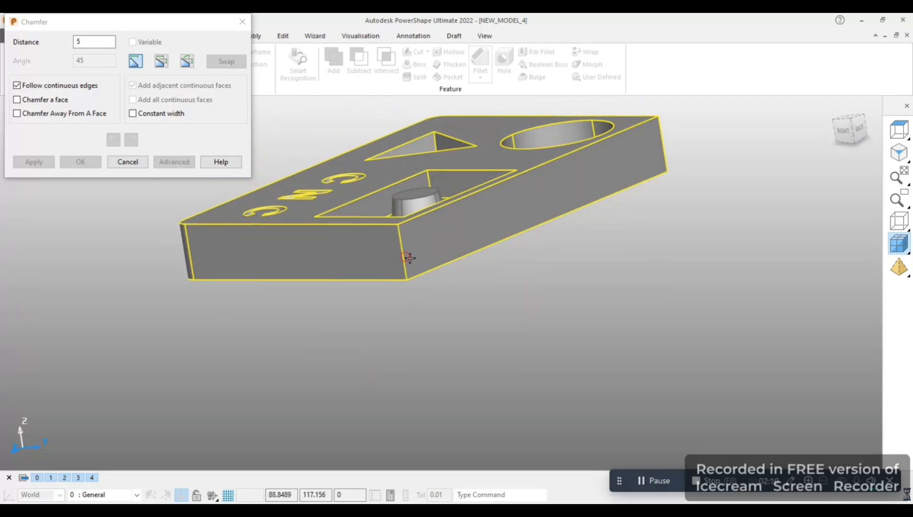
left_click(863, 114)
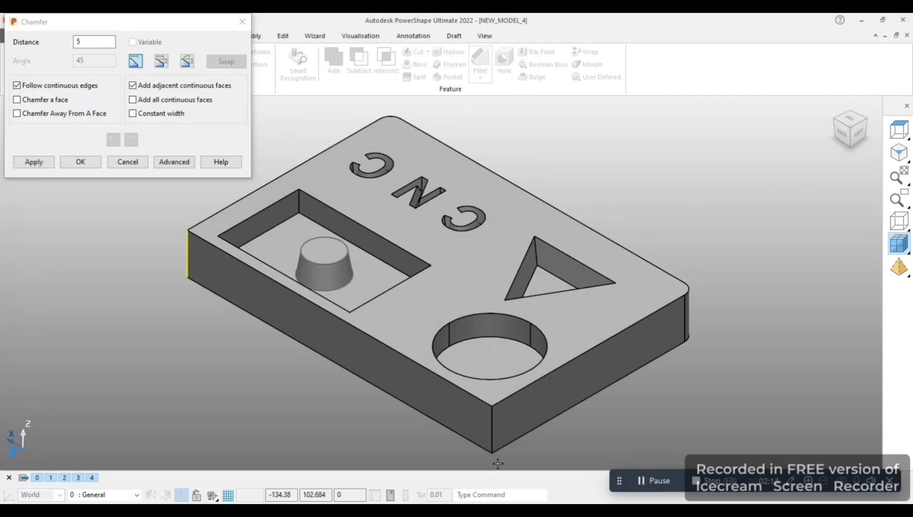
left_click(493, 445)
left_click(41, 161)
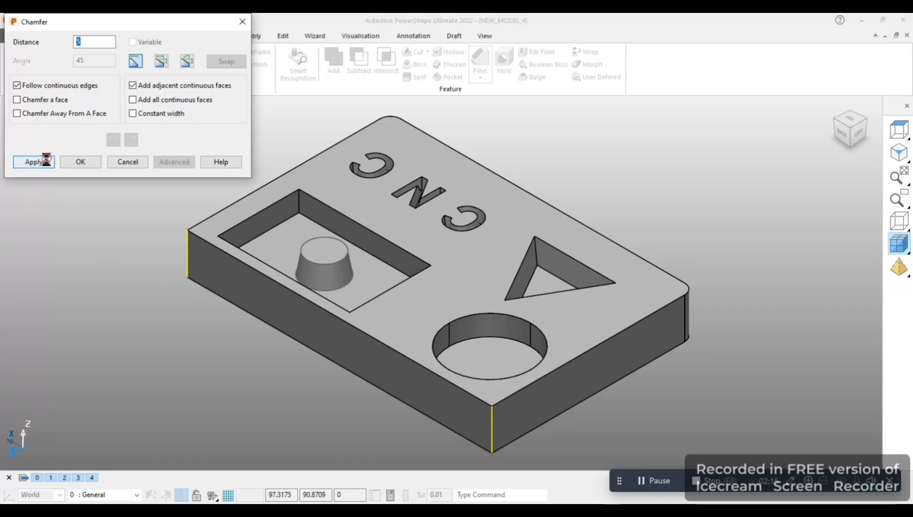
Step: Close the Chamfer command, check the finished block from the isometric and front sides, and clear its selection
left_click(677, 179)
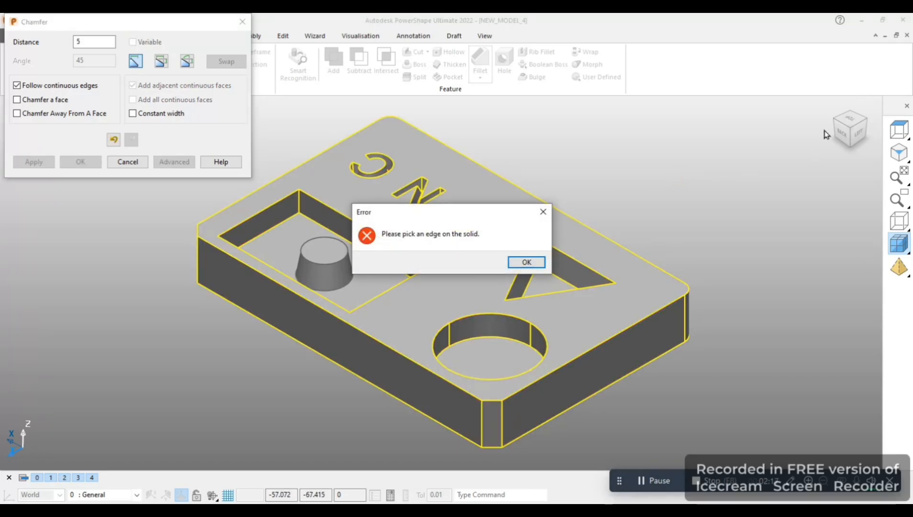
left_click(515, 263)
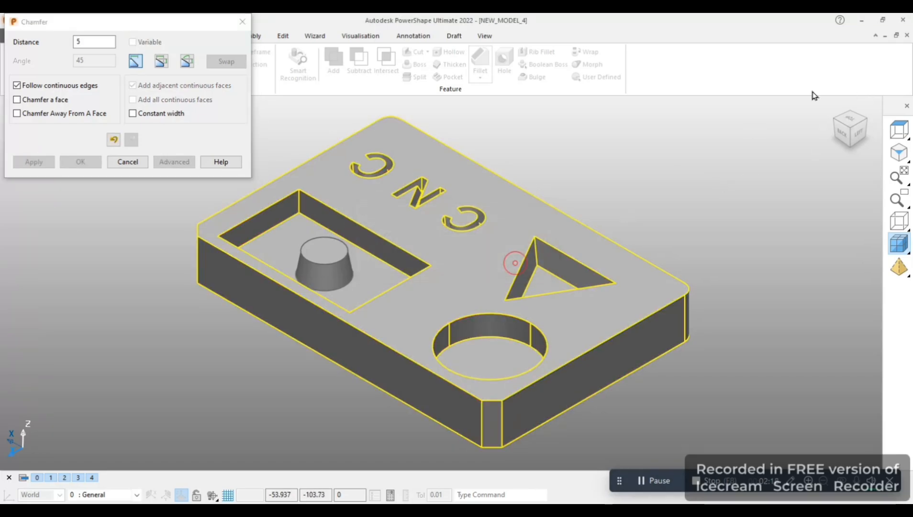
left_click(126, 161)
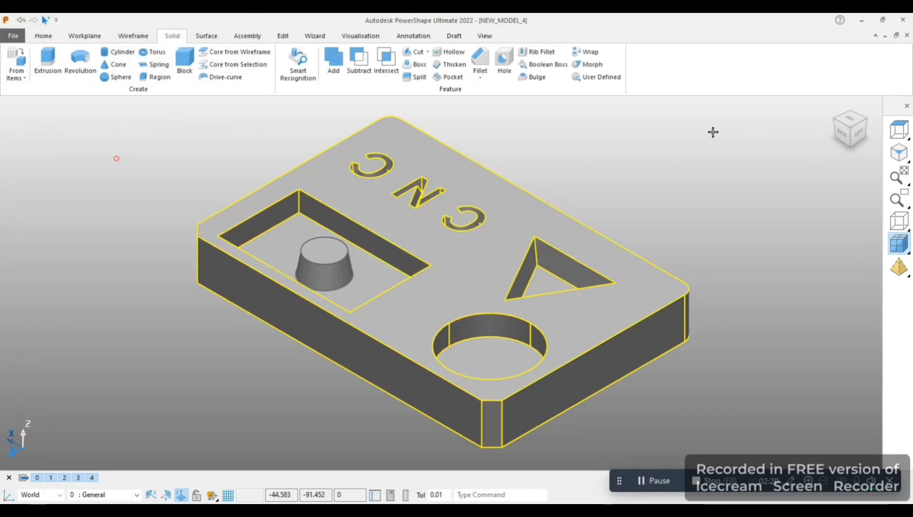
left_click(834, 102)
scroll(434, 303, "down", 2)
middle_click_drag(434, 303, 433, 363)
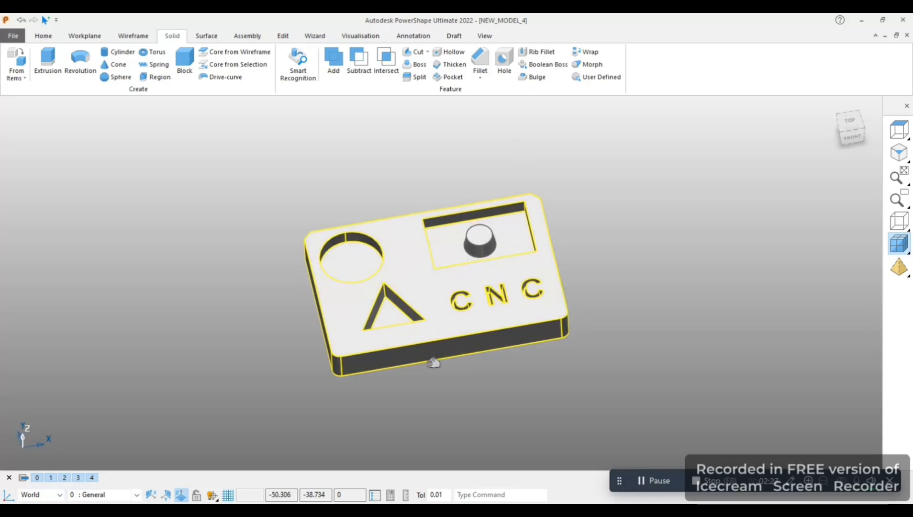
middle_click_drag(614, 256, 592, 243)
left_click(305, 177)
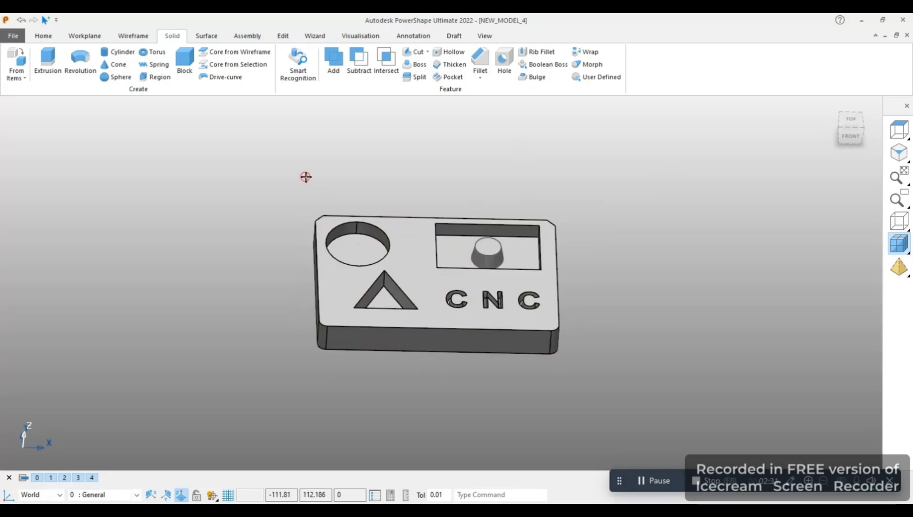
Step: Save the model to the Desktop as a PowerShape model file named 123 PS
left_click(13, 35)
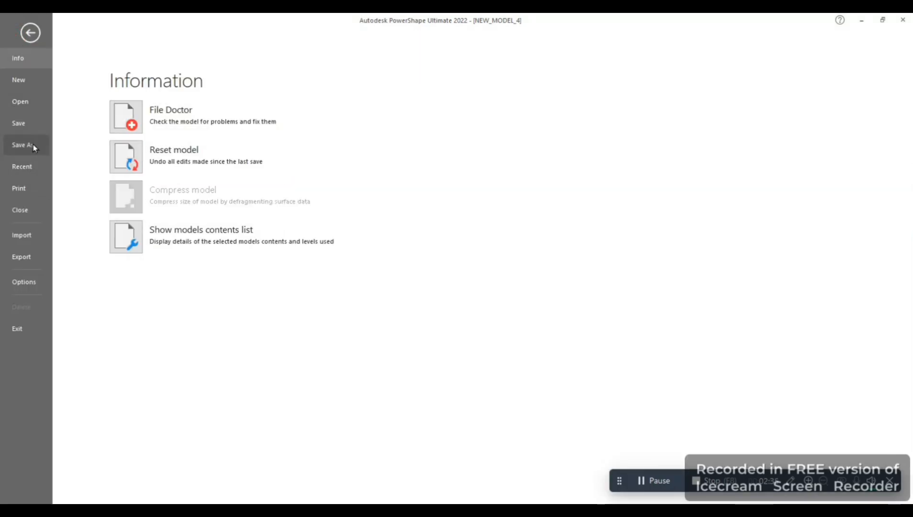
left_click(34, 146)
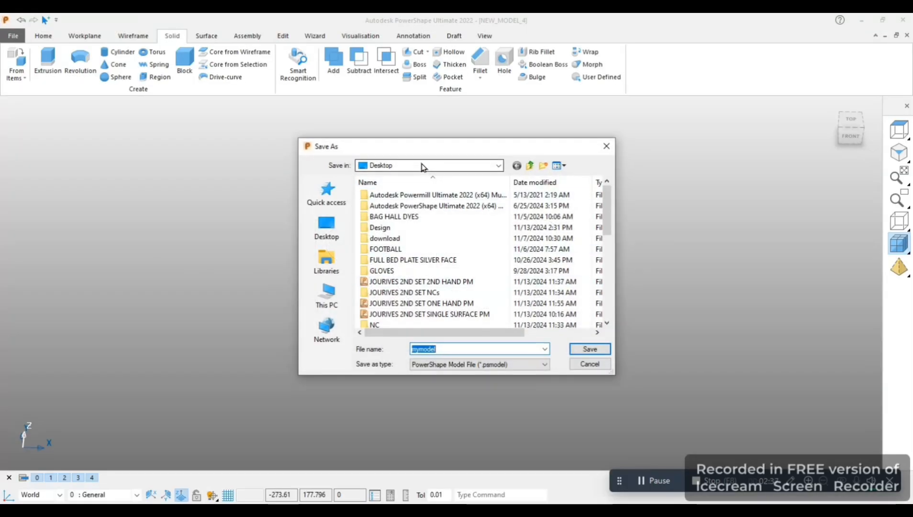
scroll(444, 295, "down", 10)
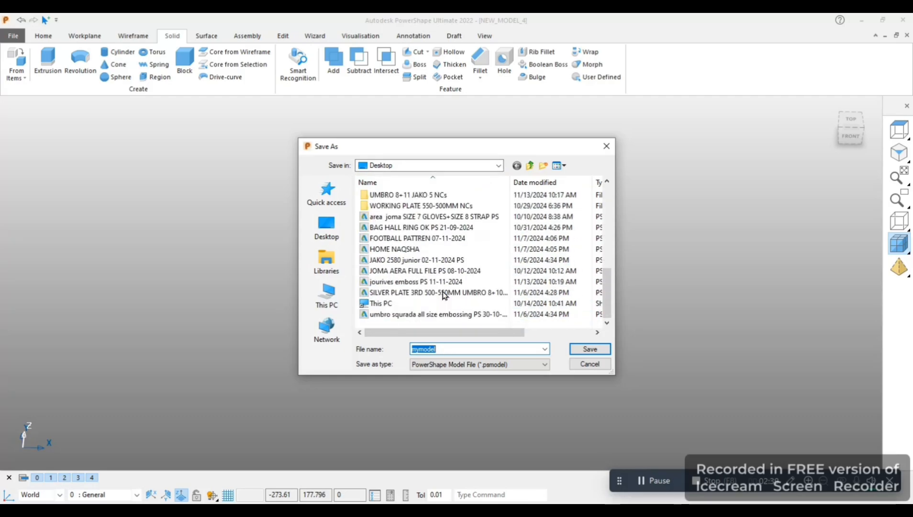
scroll(444, 295, "up", 10)
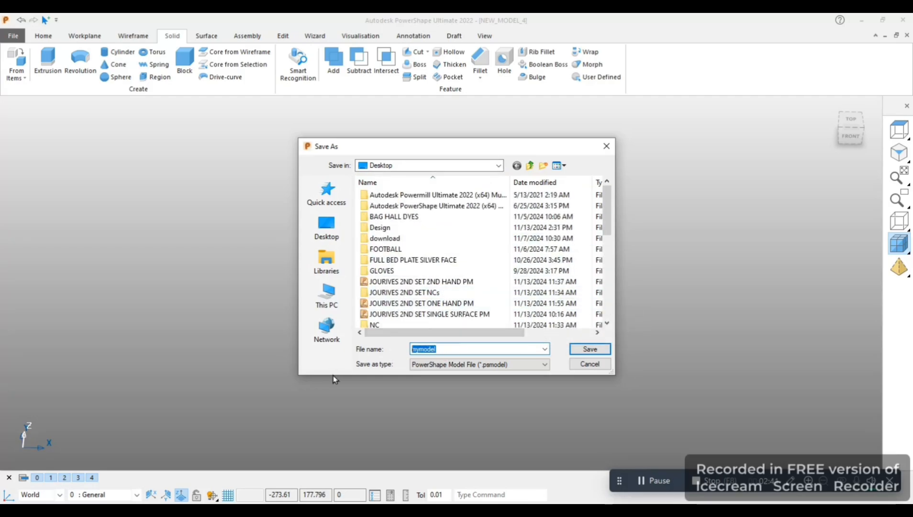
type("123 PS")
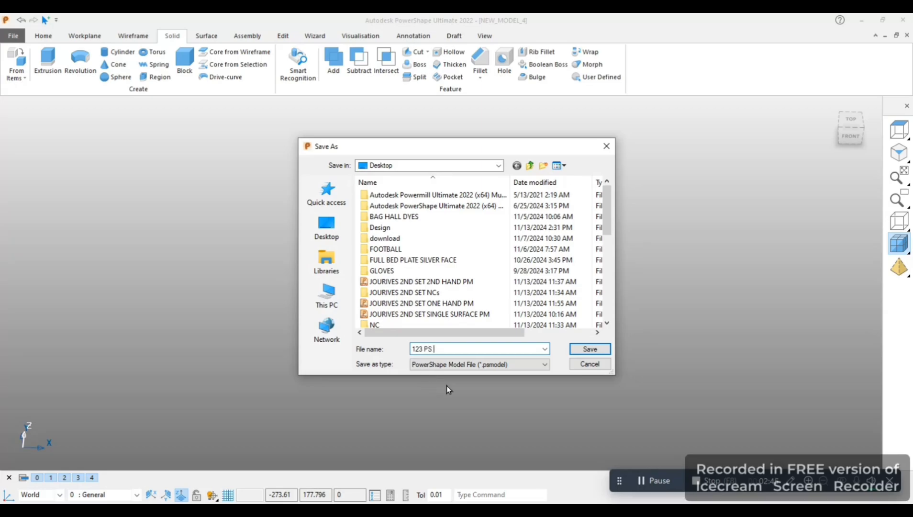
left_click(576, 354)
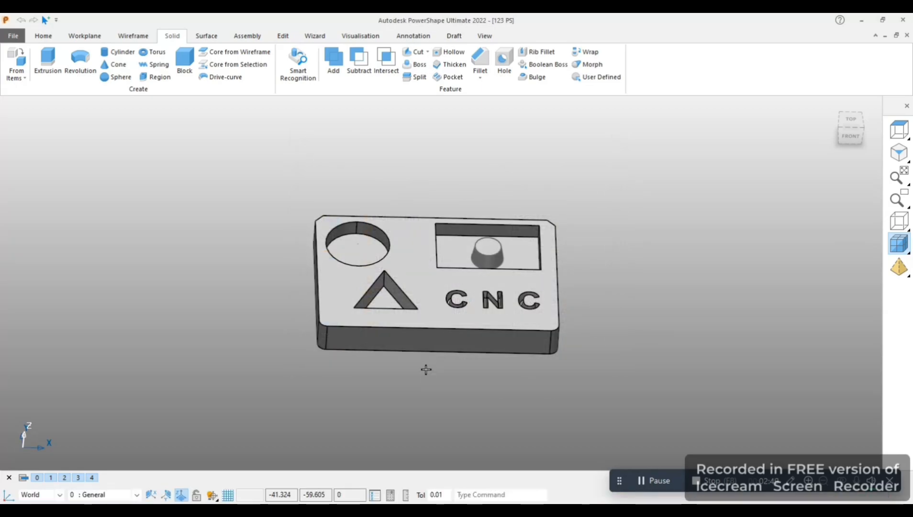
Step: Start exporting the model with SolidWorks as the target system and name the Desktop export file 123 IGES
middle_click_drag(569, 269, 550, 295)
middle_click_drag(366, 254, 370, 258)
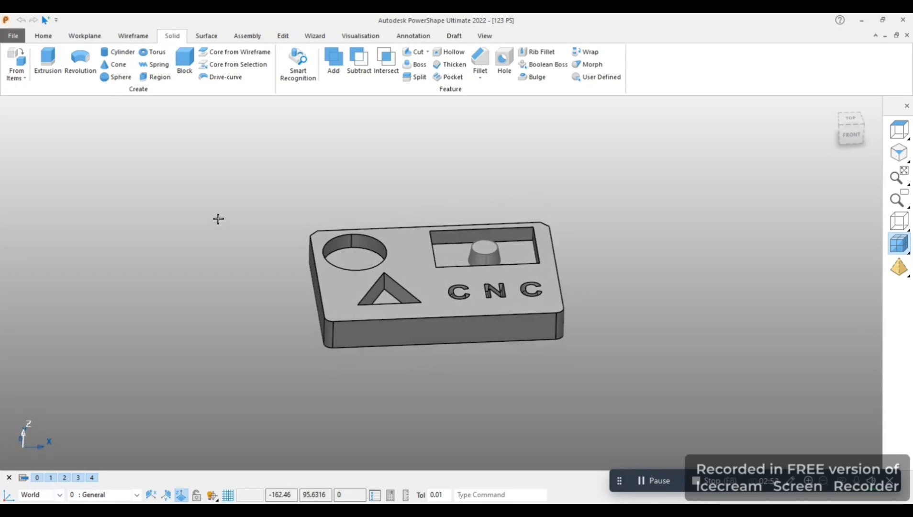
left_click(14, 35)
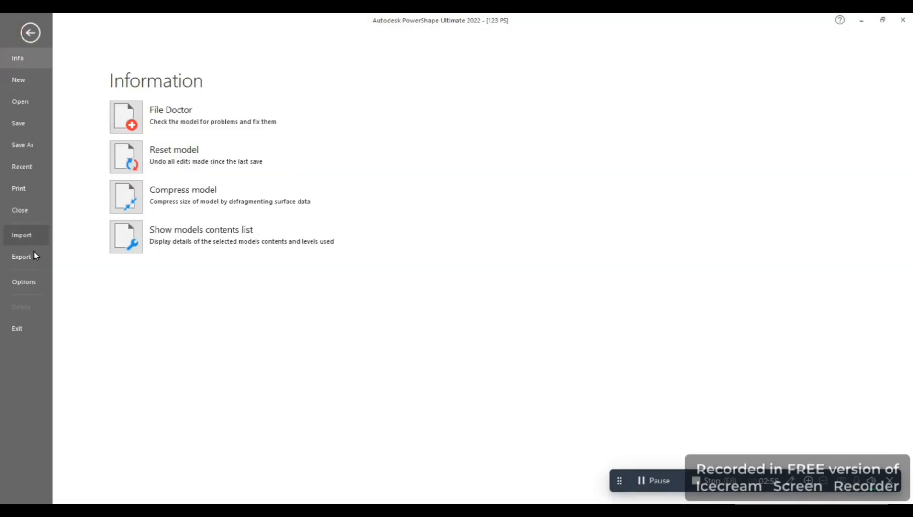
left_click(30, 269)
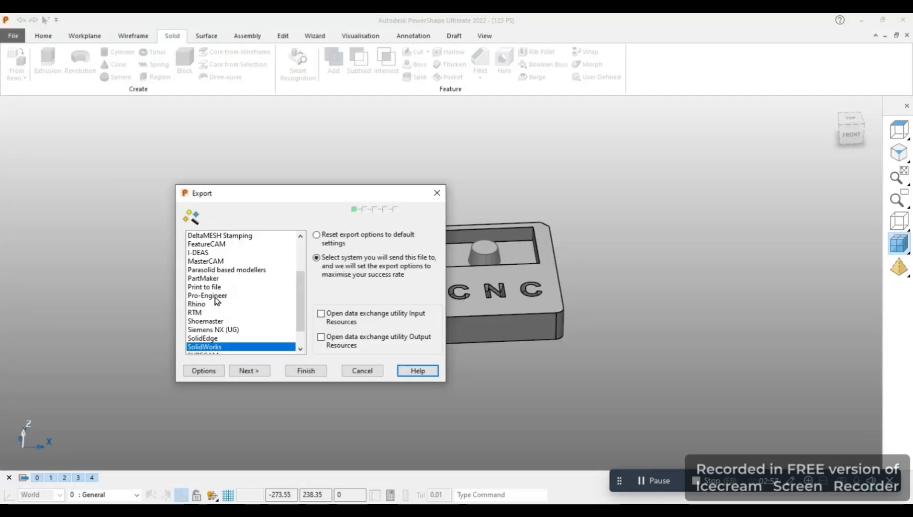
left_click(247, 370)
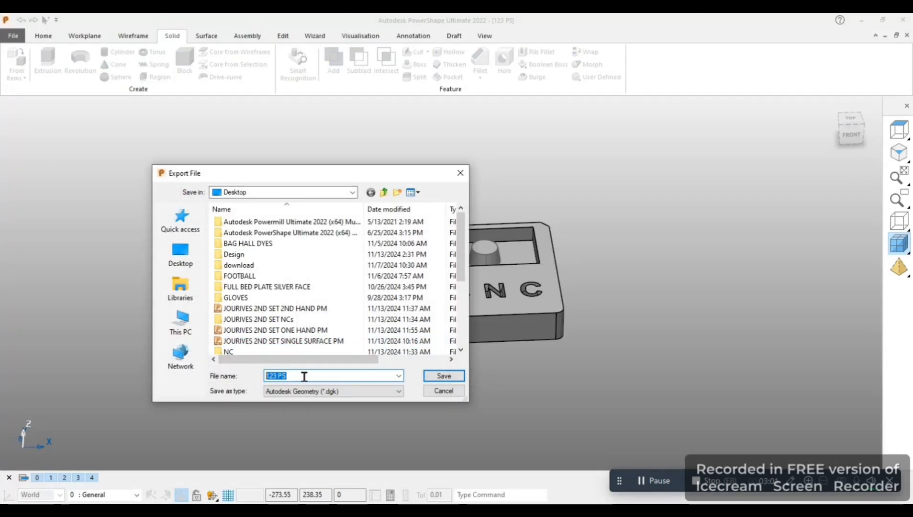
type("123")
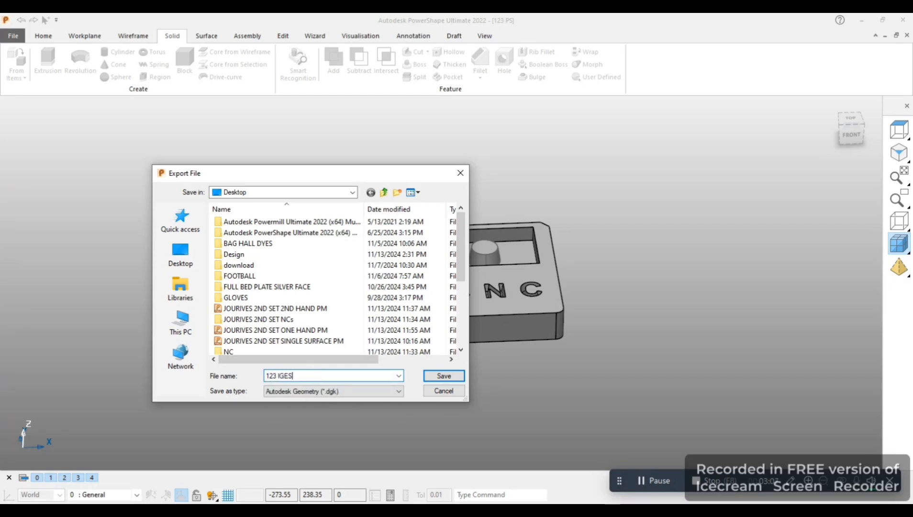
Step: Export all model items in Parasolid (*.x_b) format, close the export report and show the block in the top view
left_click(340, 391)
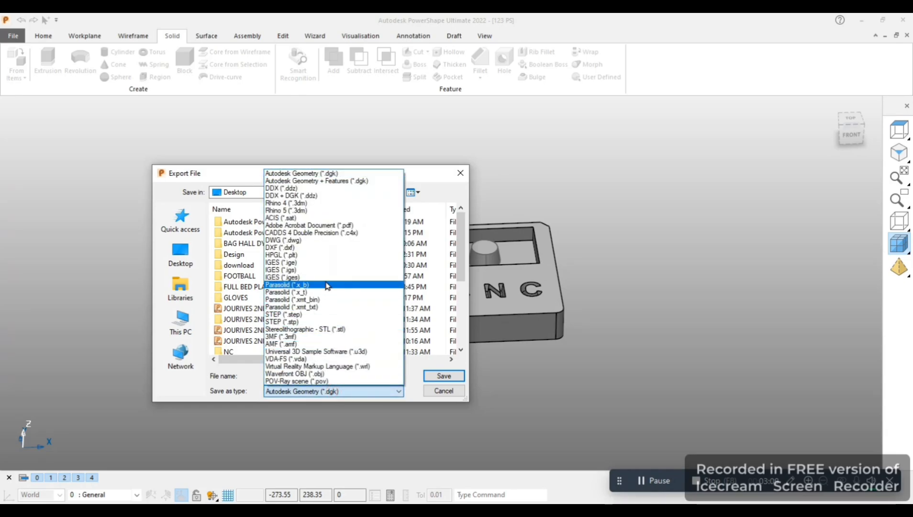
left_click(326, 286)
left_click(444, 376)
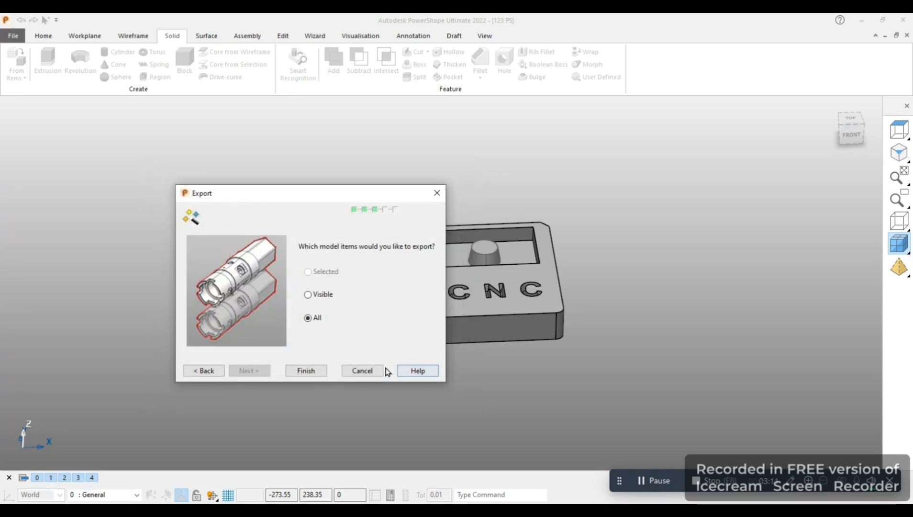
left_click(304, 373)
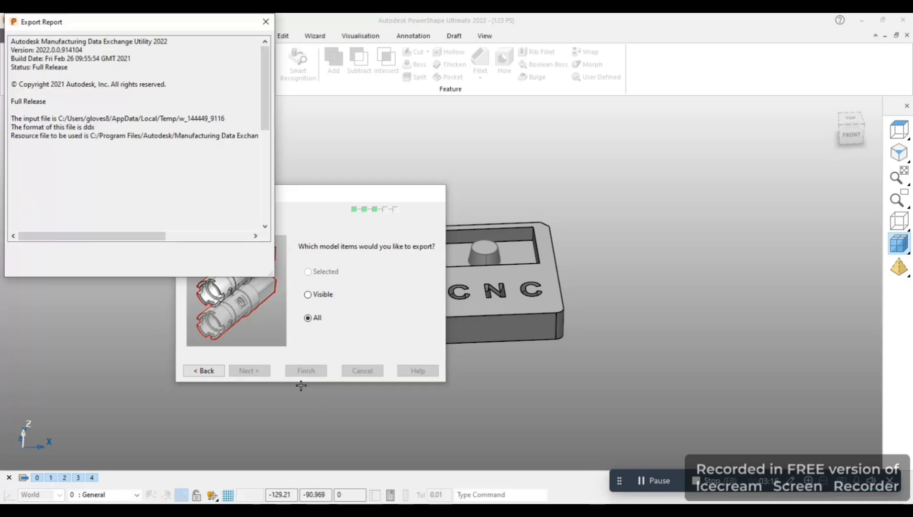
left_click(126, 261)
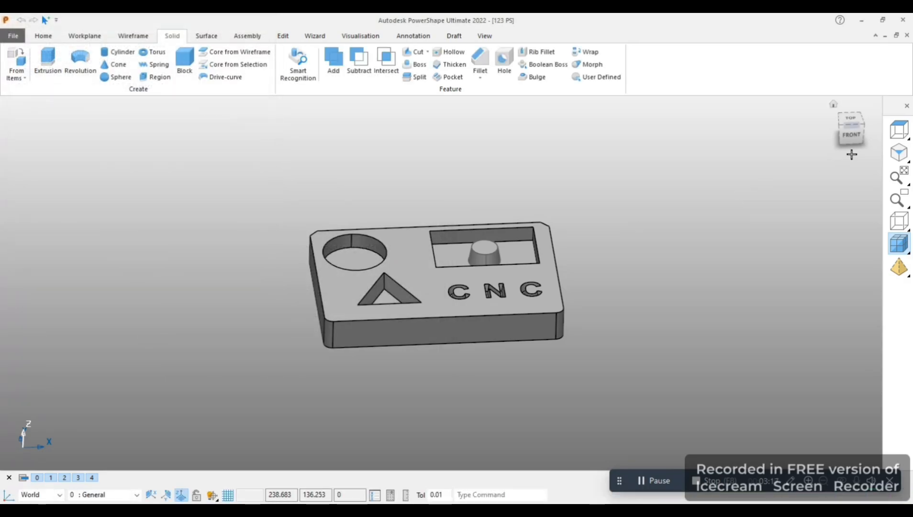
left_click(856, 118)
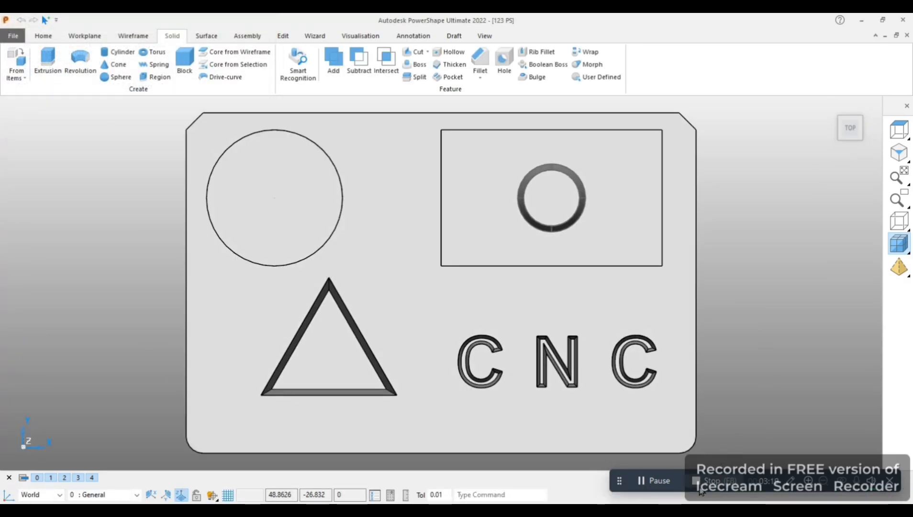